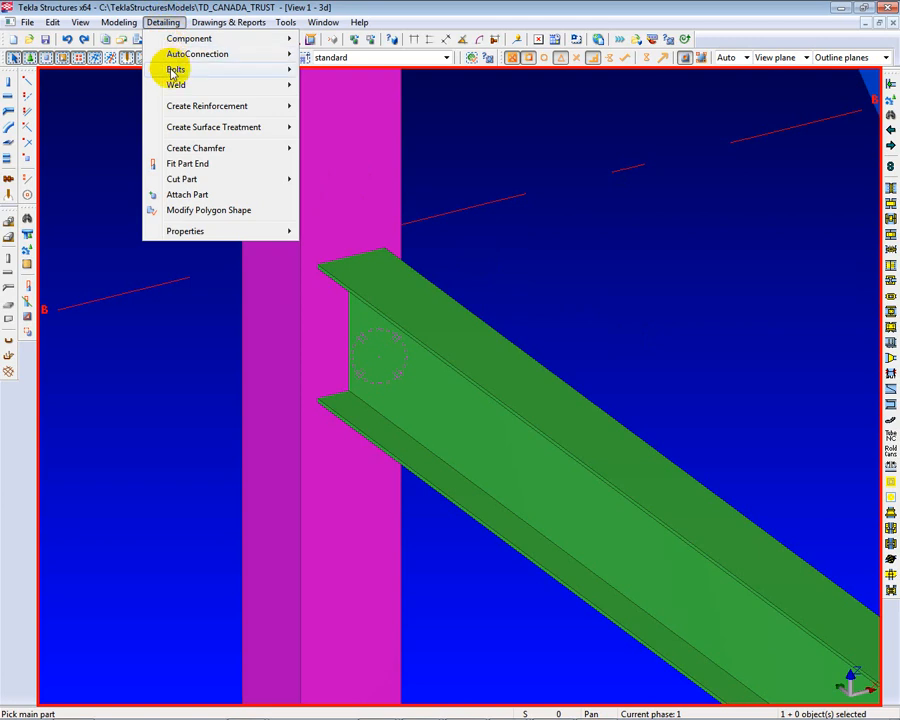
Open the Bolt Catalog and filter the bolts by the name *5/8*
mouse_move(175, 70)
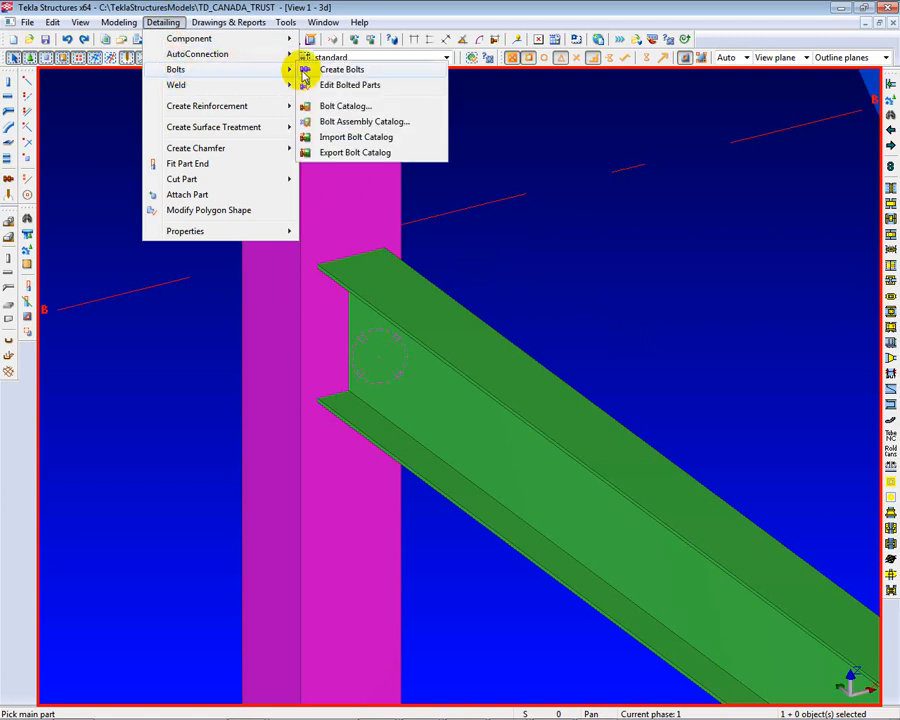
left_click(341, 107)
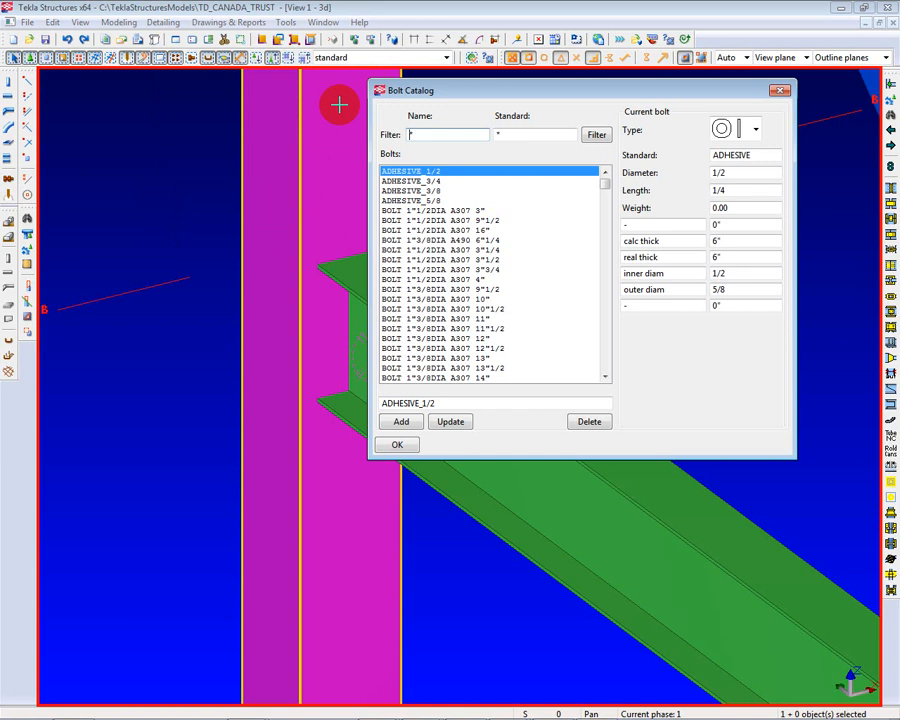
left_click_drag(466, 94, 439, 86)
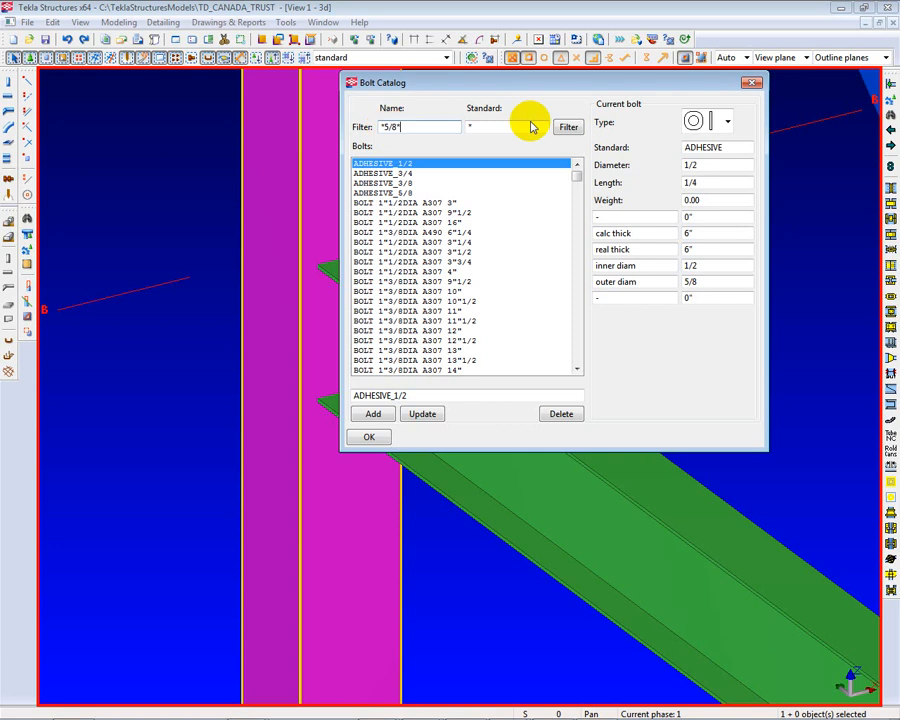
left_click(566, 127)
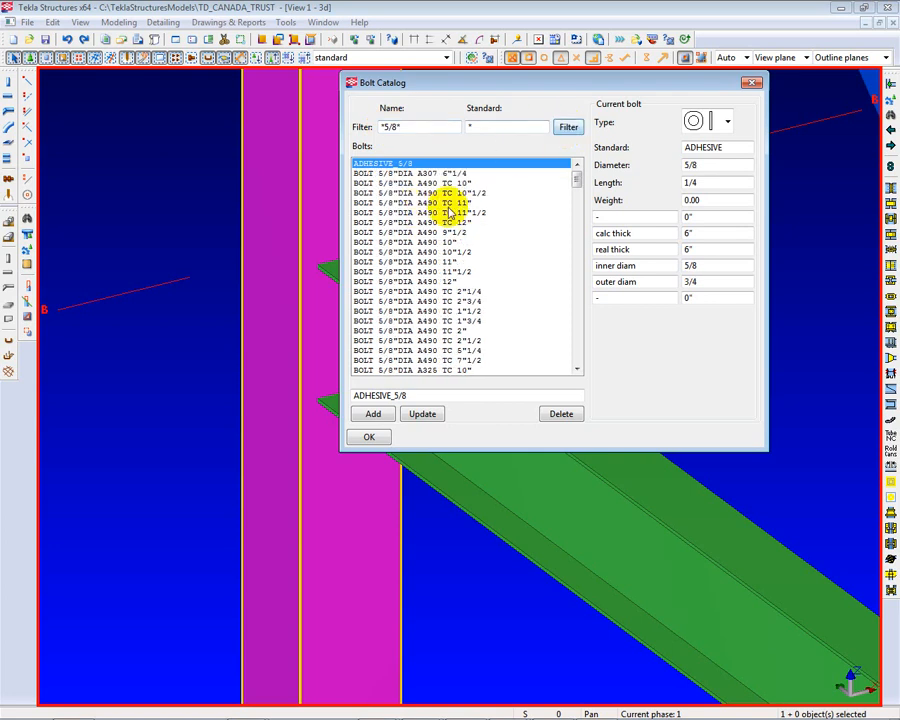
Narrow the bolt list further by filtering on the standard A325*
left_click(467, 128)
type("A3")
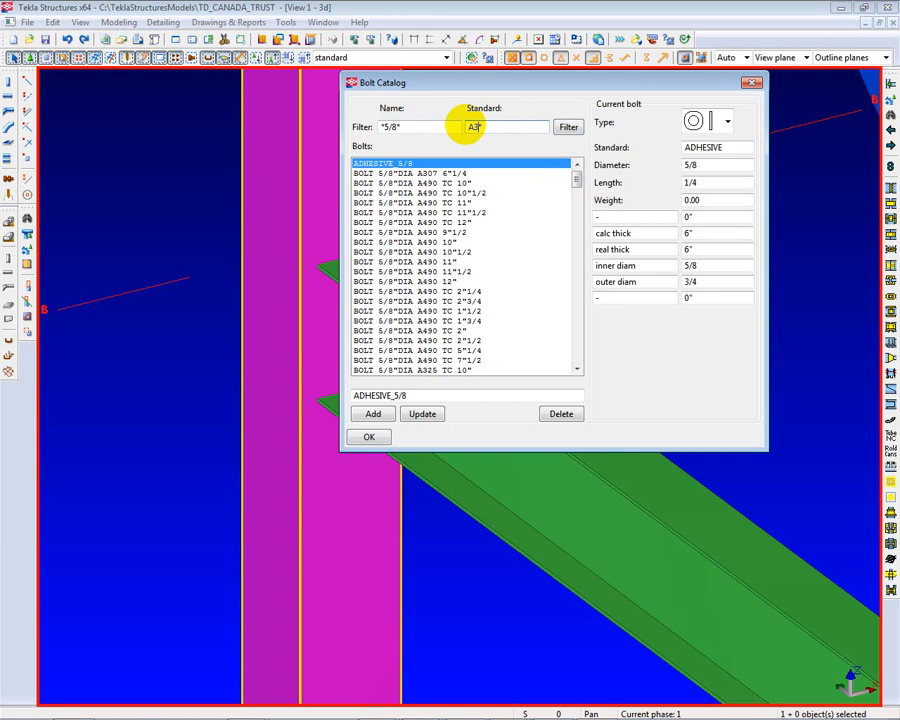
type("25*")
left_click(568, 127)
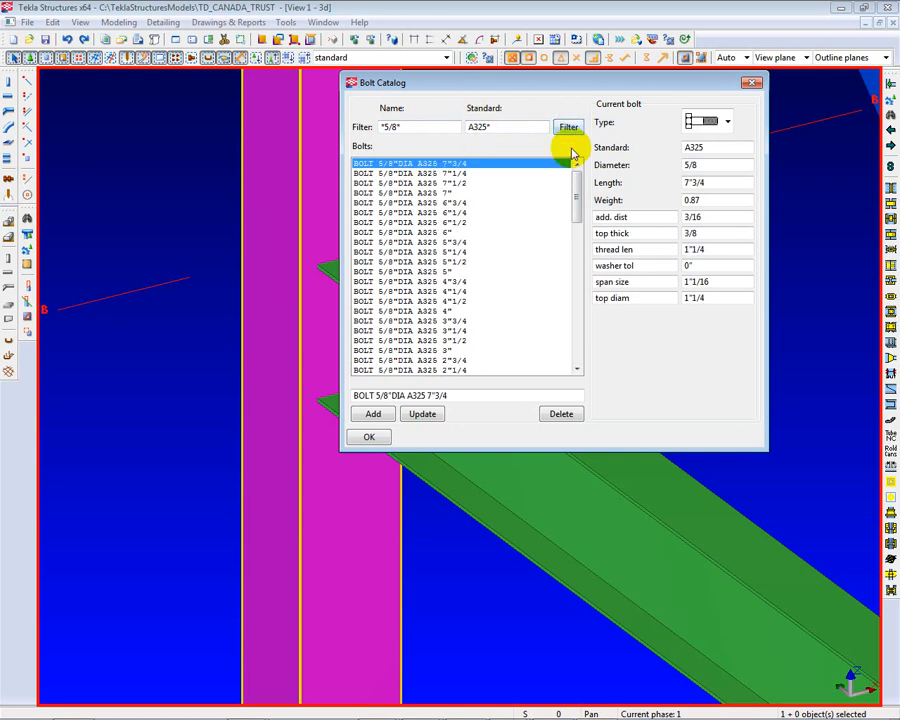
Review the properties of the 5/8" A325 TC bolts in lengths 1", 2" and 3"
left_click_drag(577, 177, 579, 255)
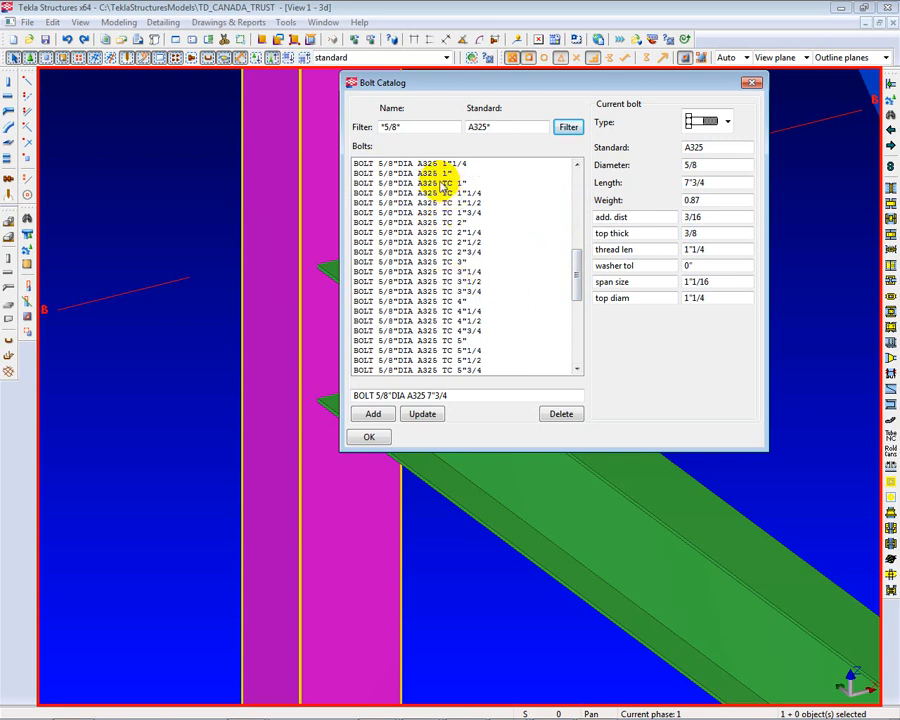
left_click(441, 184)
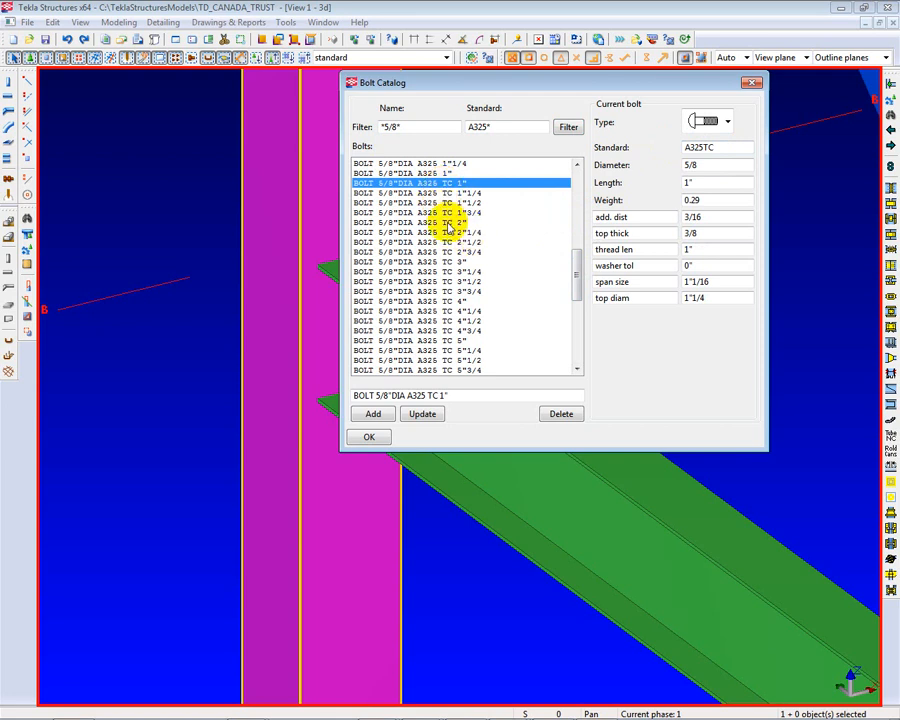
left_click(449, 222)
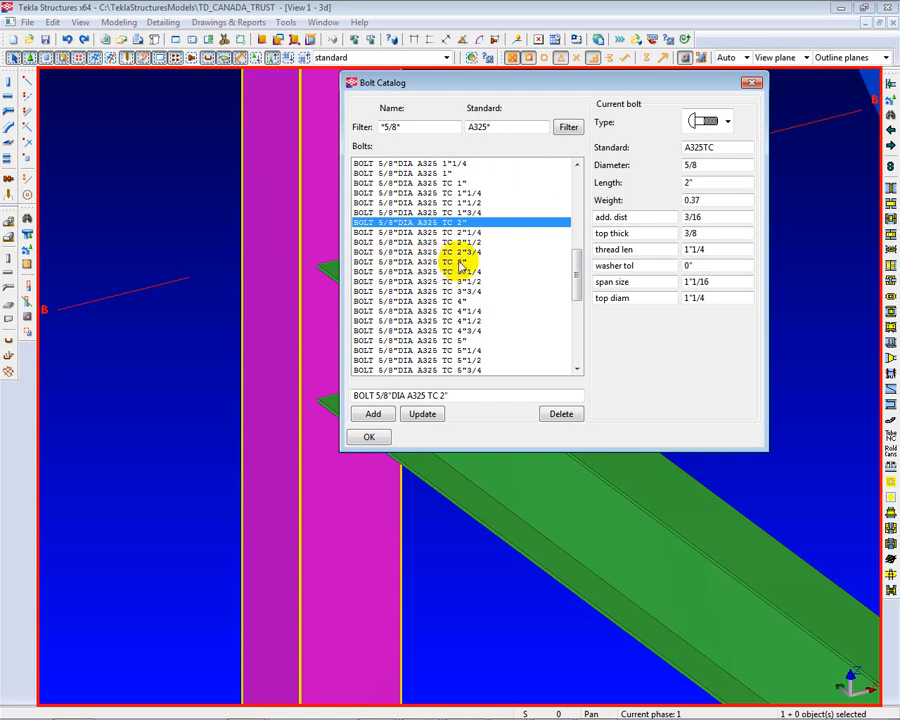
left_click(445, 262)
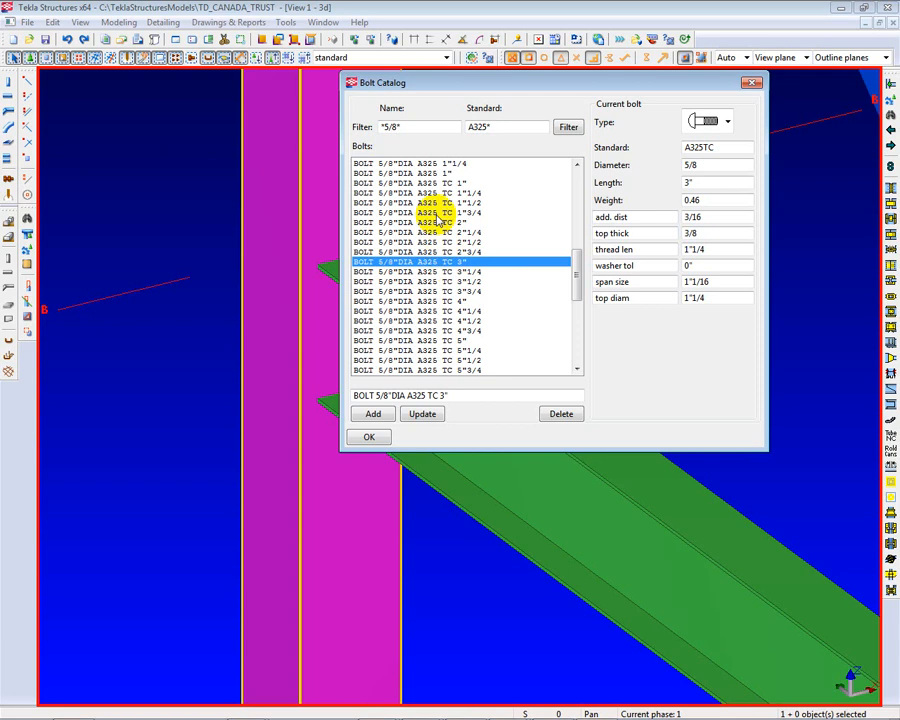
Take the 5/8" A325 TC 2" bolt as the basis for a new bolt and set its standard to A325T
left_click(441, 222)
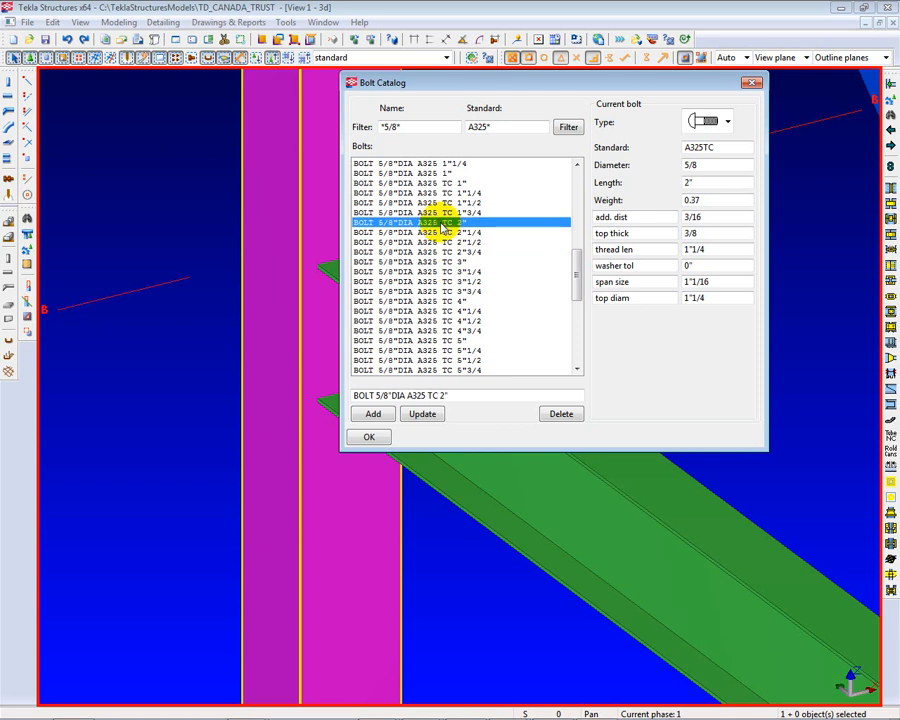
left_click_drag(446, 396, 343, 396)
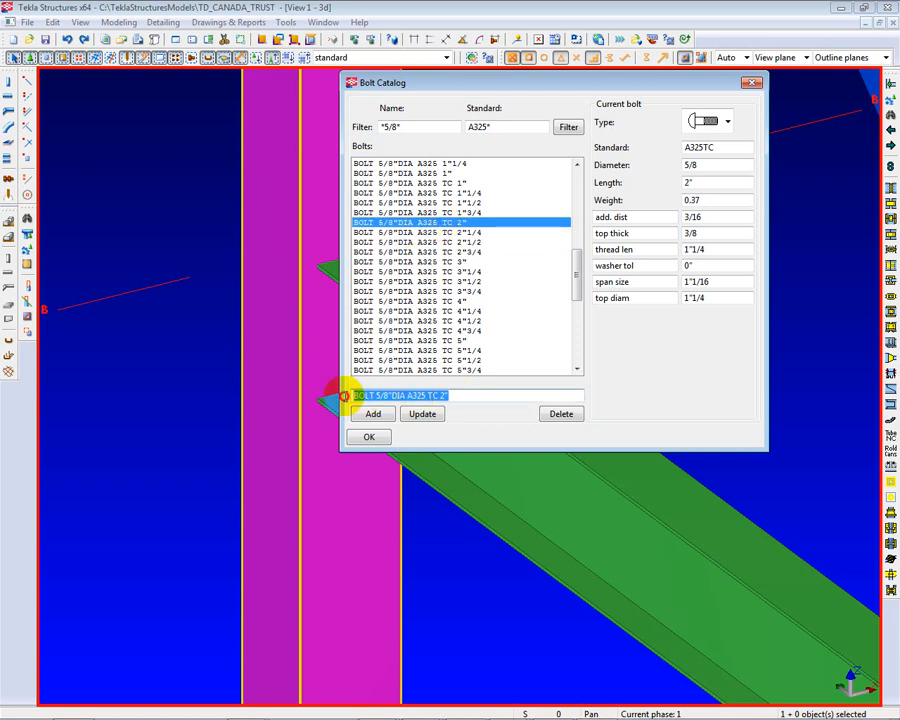
left_click(468, 394)
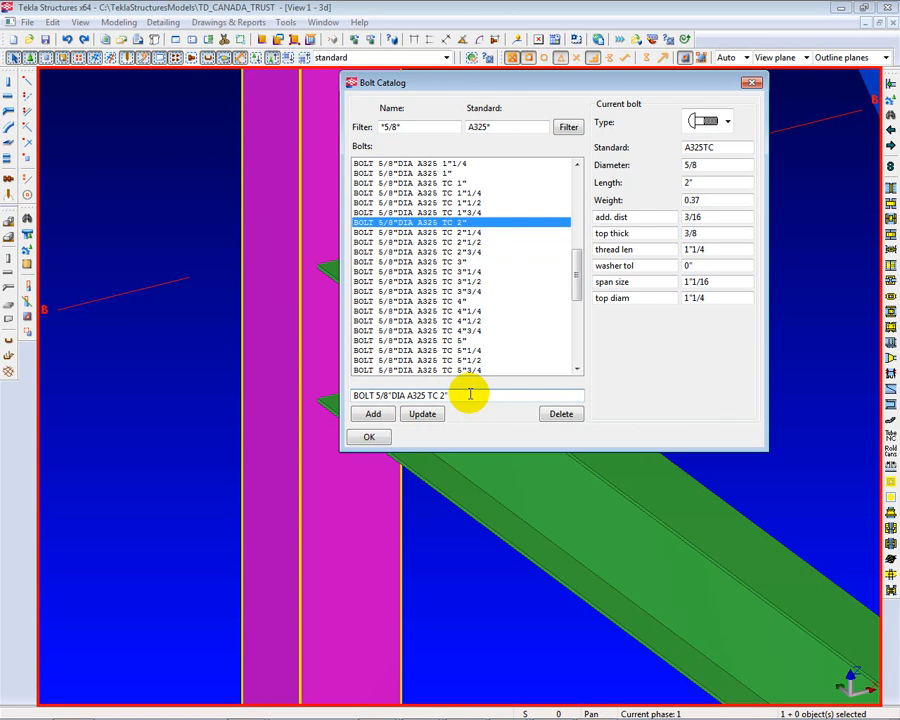
left_click(726, 146)
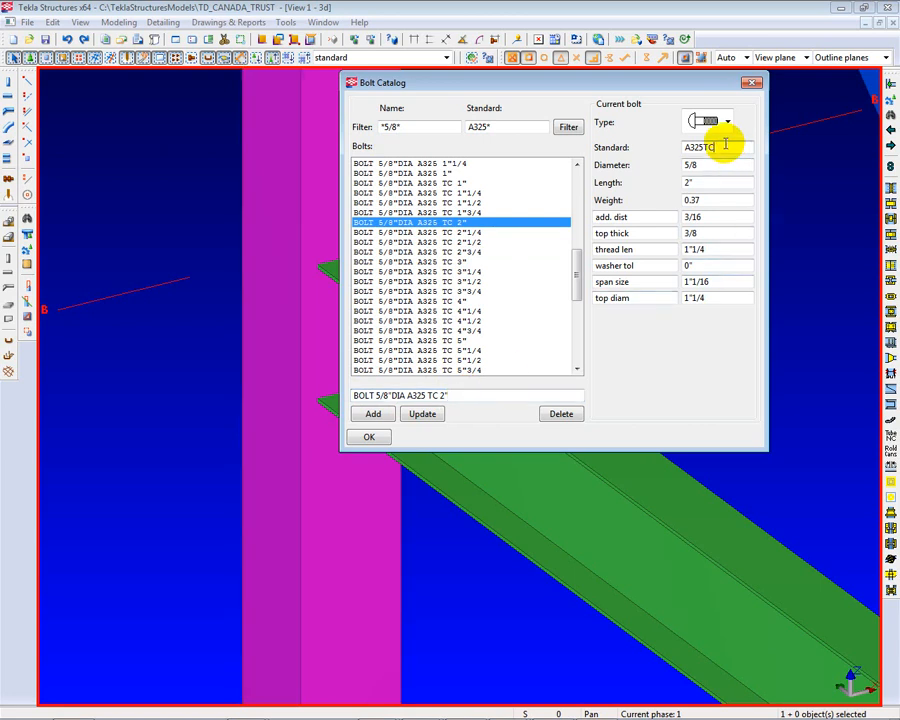
left_click_drag(719, 146, 659, 146)
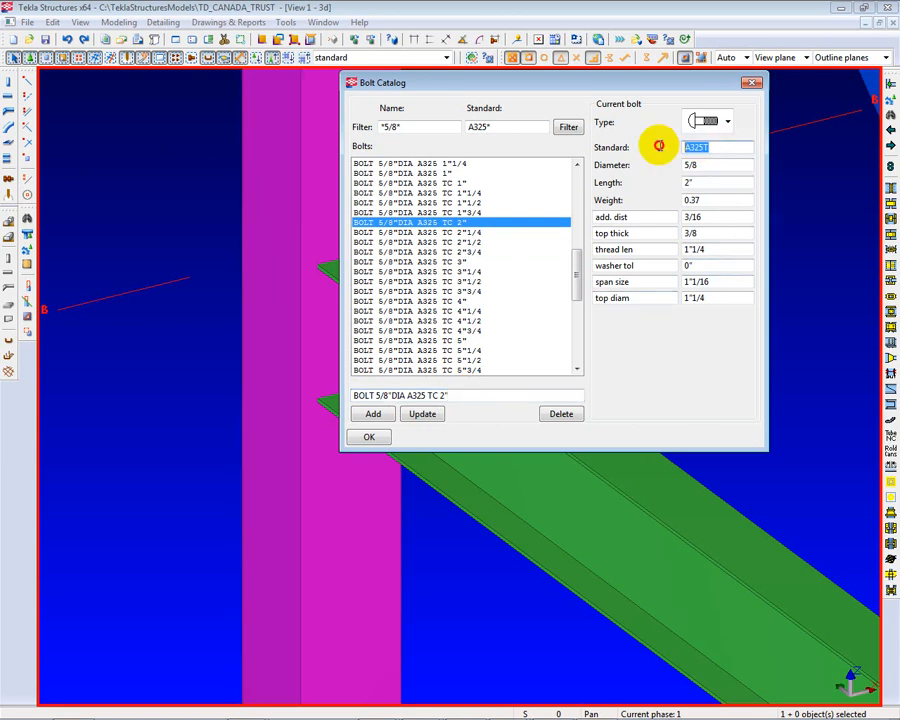
left_click(714, 147)
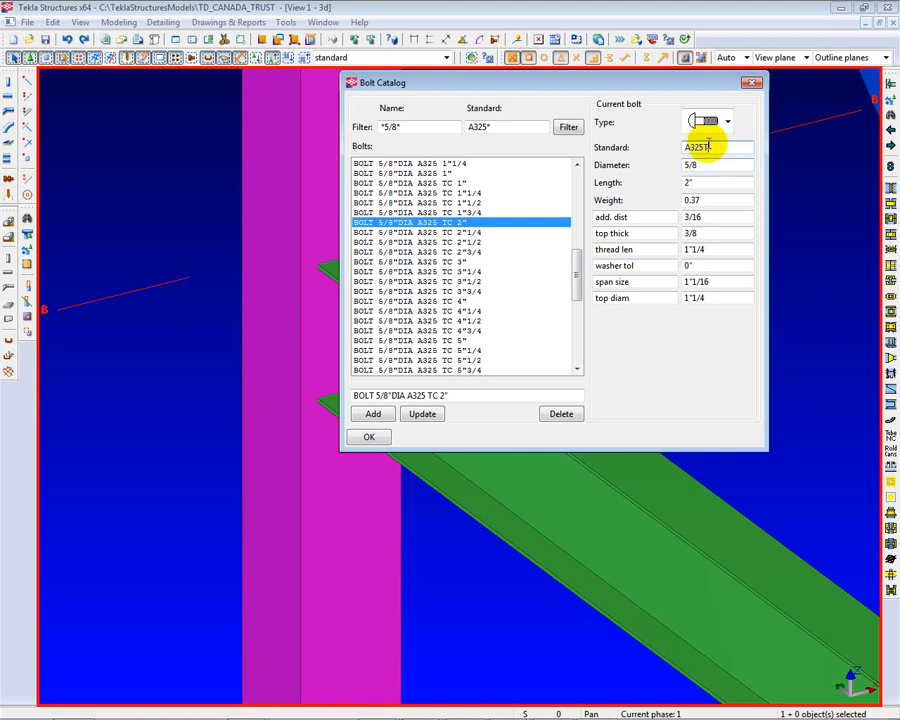
double_click(727, 147)
left_click(705, 166)
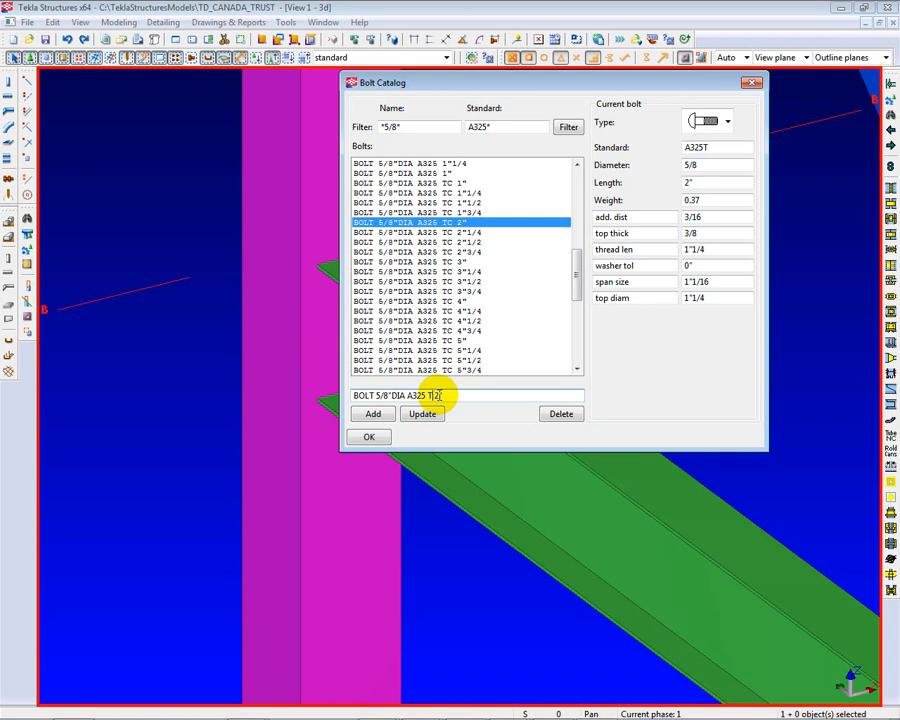
Name the new bolt BOLT 5/8"DIA A325 T 2" and add it to the catalog with the 2" length
double_click(438, 395)
double_click(692, 181)
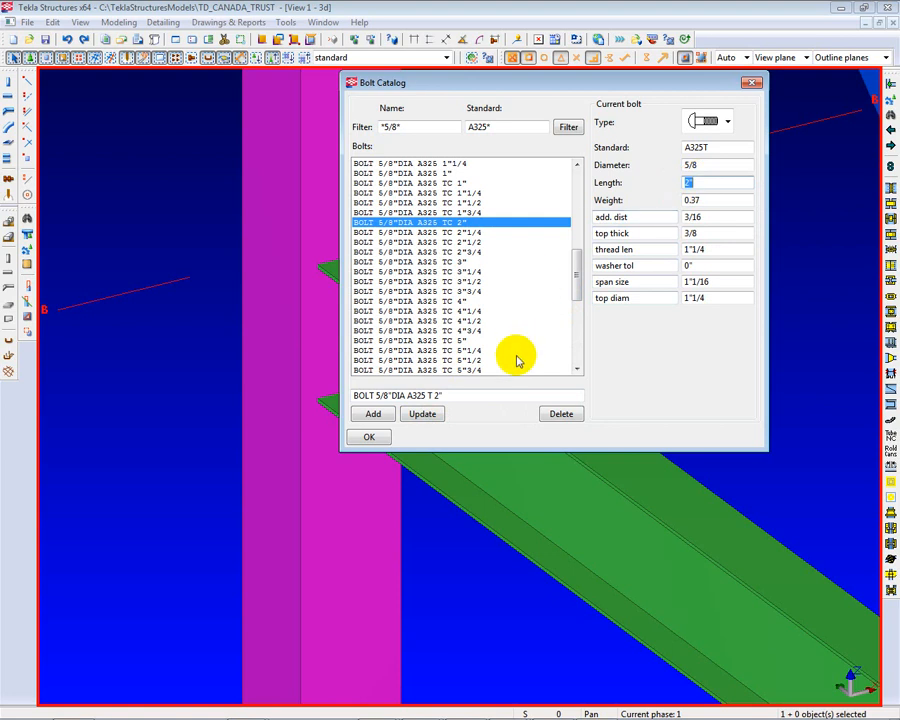
left_click(372, 418)
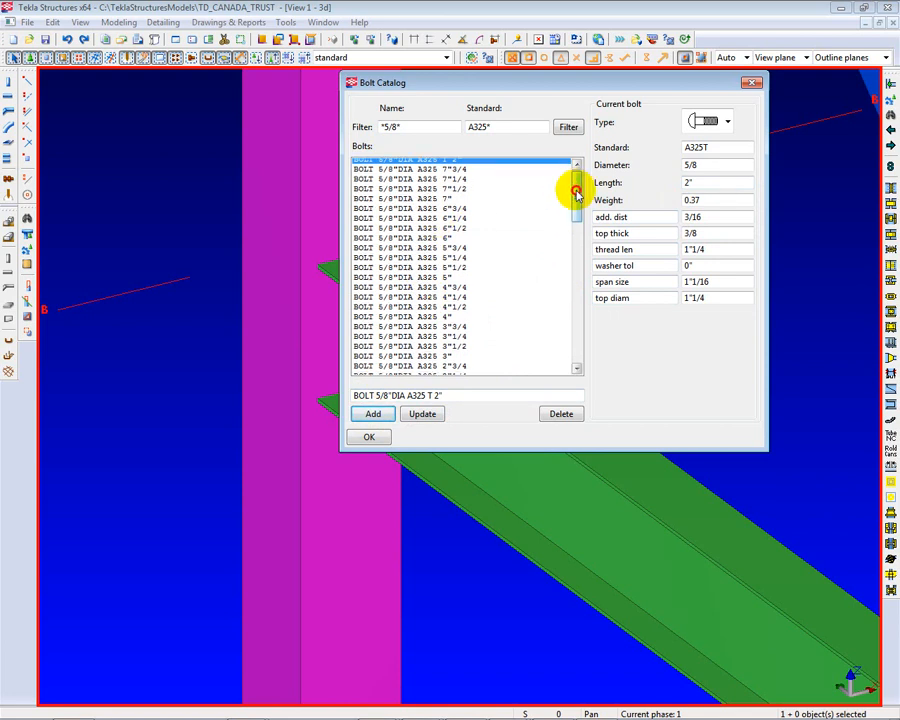
Add BOLT 5/8"DIA A325 T 2"1/4 with standard A325T to the catalog, based on the 5/8" A325 TC 2"1/4 bolt
left_click_drag(576, 186, 569, 263)
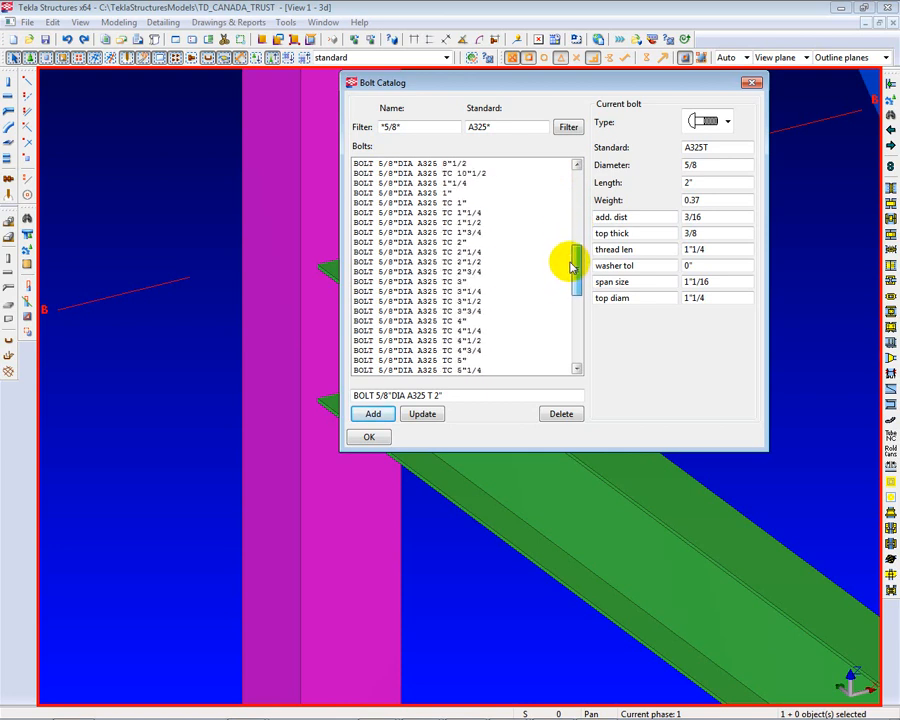
left_click(459, 253)
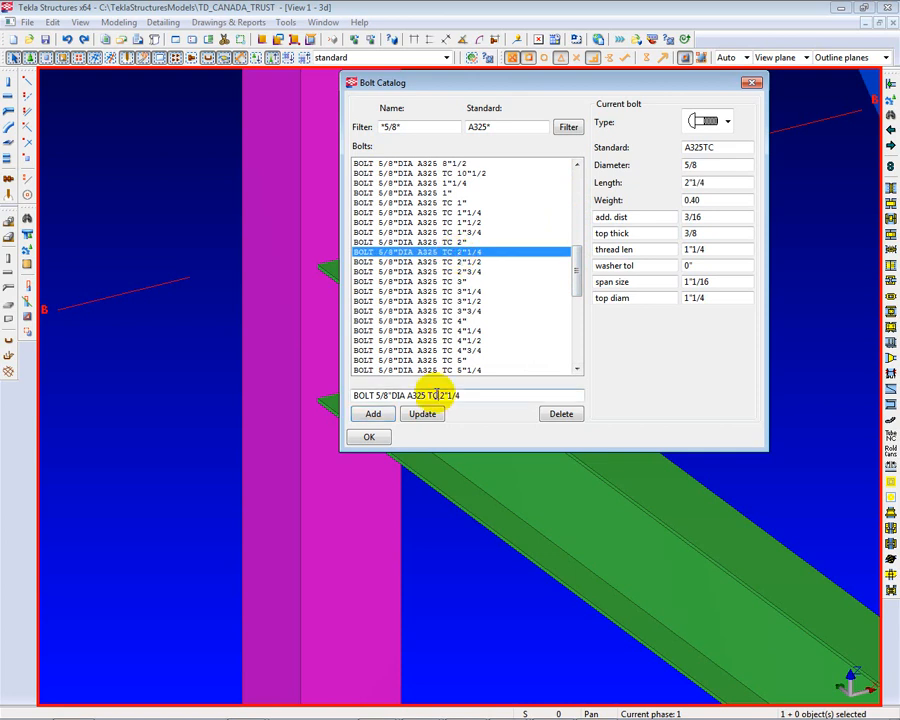
key("BackSpace")
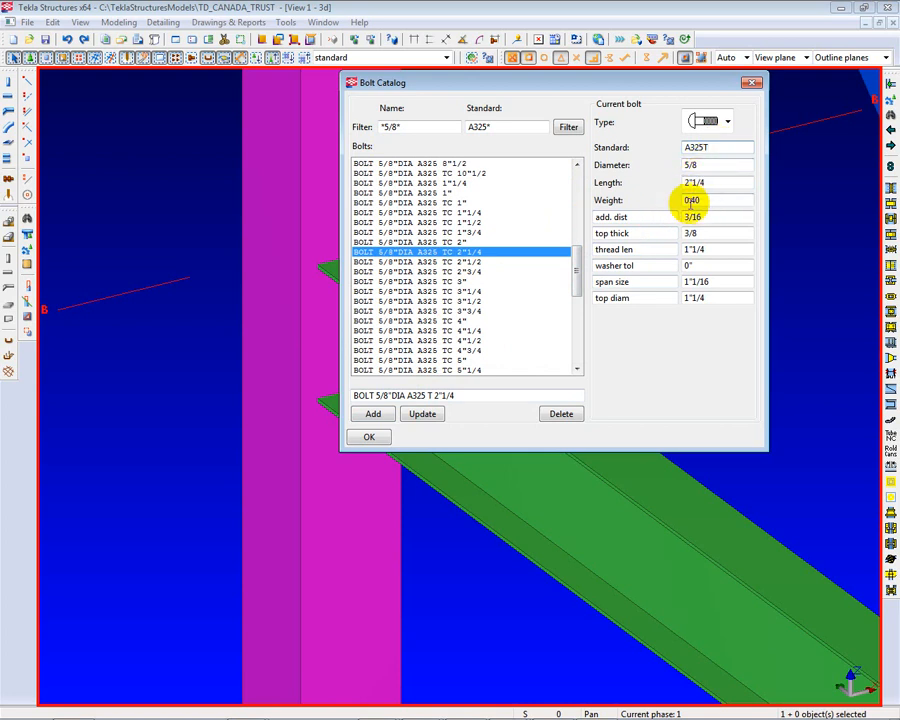
double_click(691, 200)
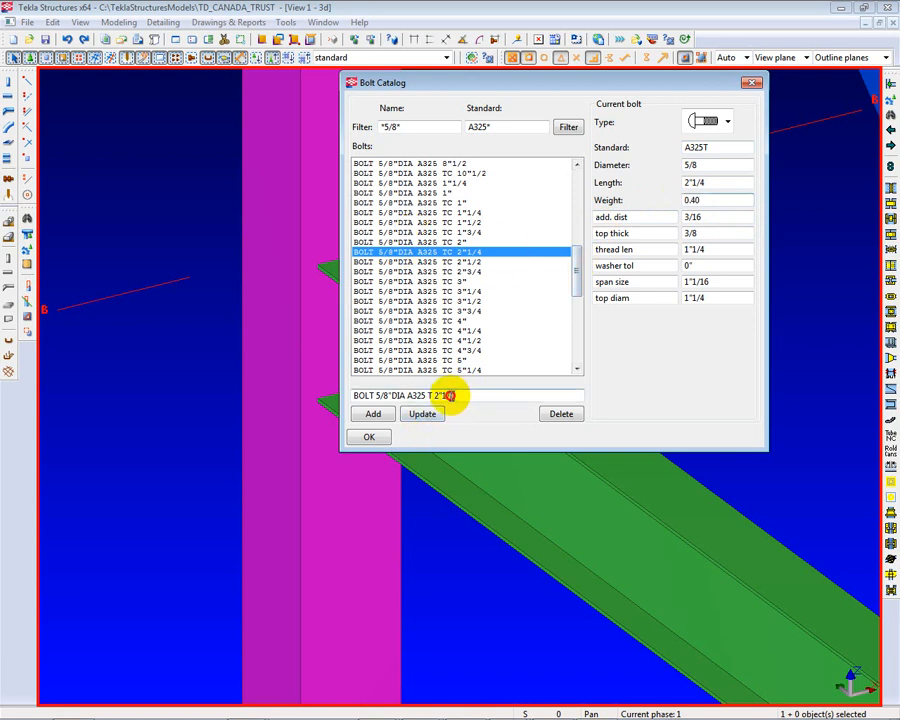
left_click_drag(455, 396, 352, 393)
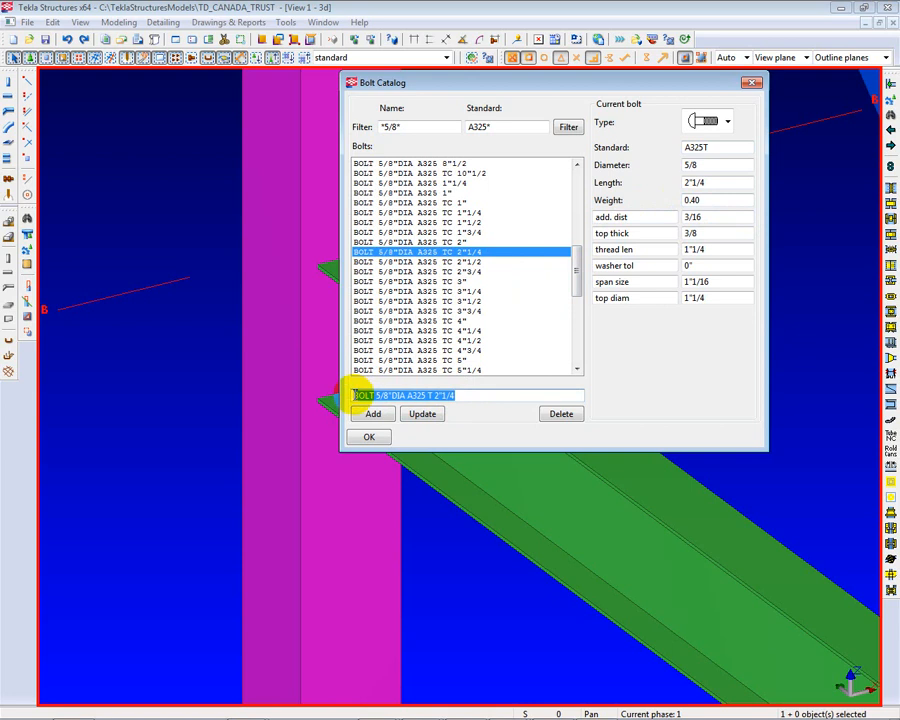
left_click(474, 396)
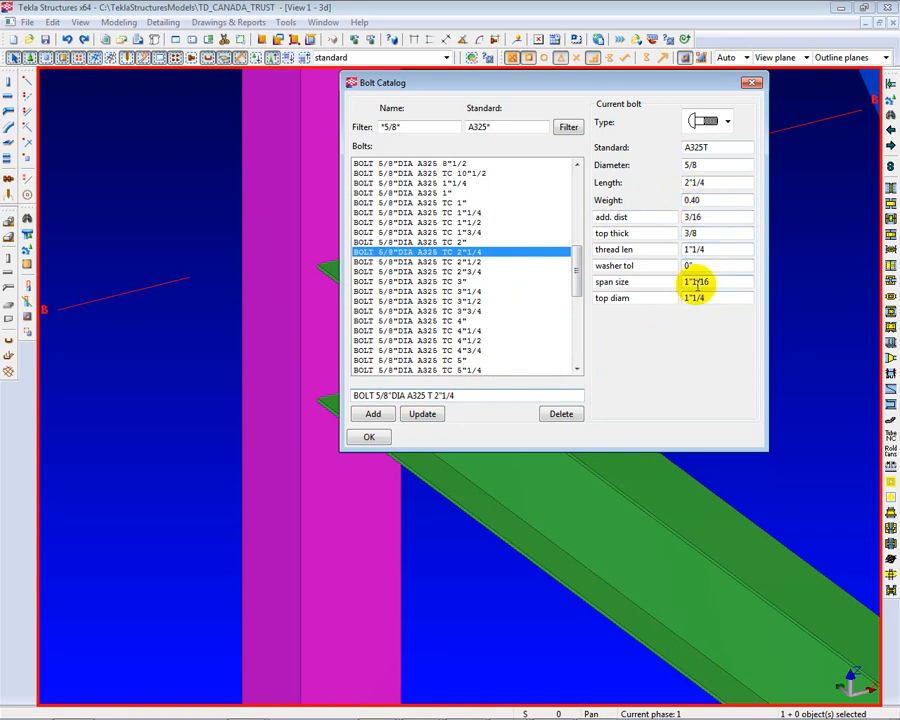
left_click(663, 297)
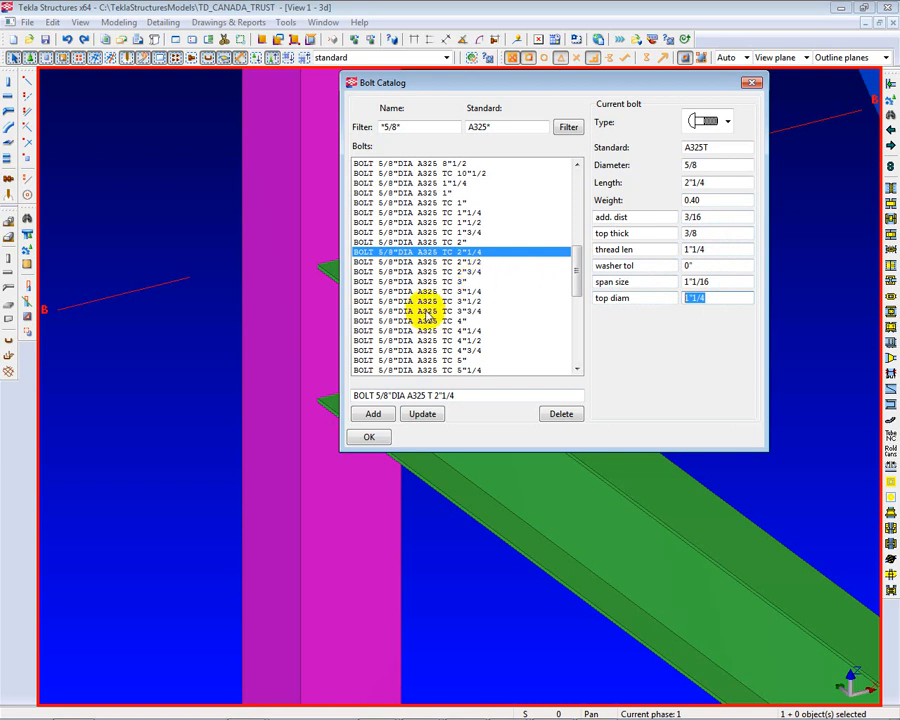
left_click(373, 415)
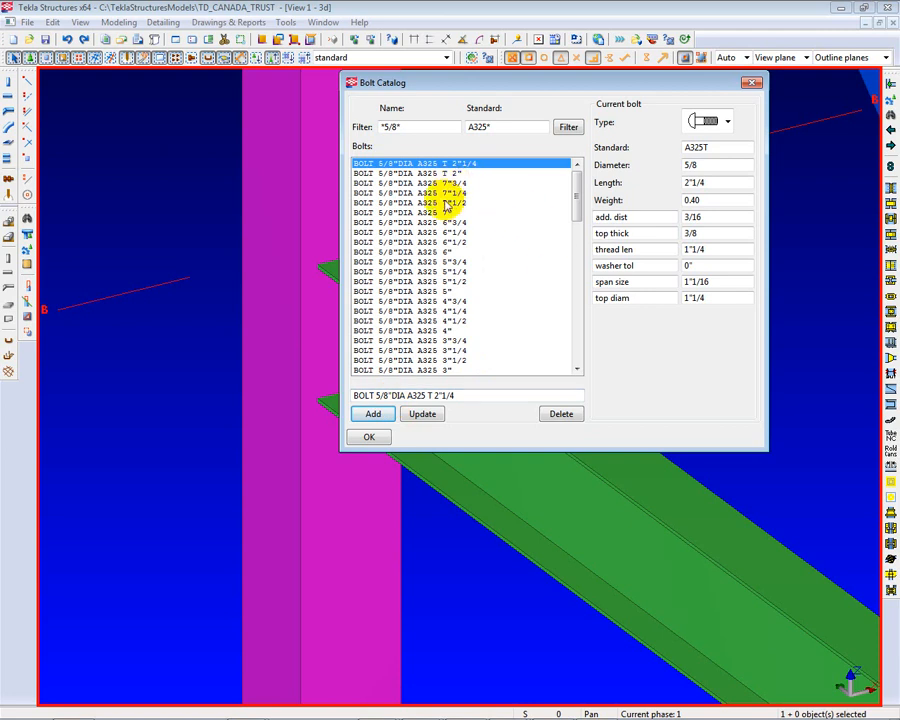
Close the Bolt Catalog, saving the changes to the model folder, and clear the selection in the model view
left_click(370, 438)
left_click(416, 103)
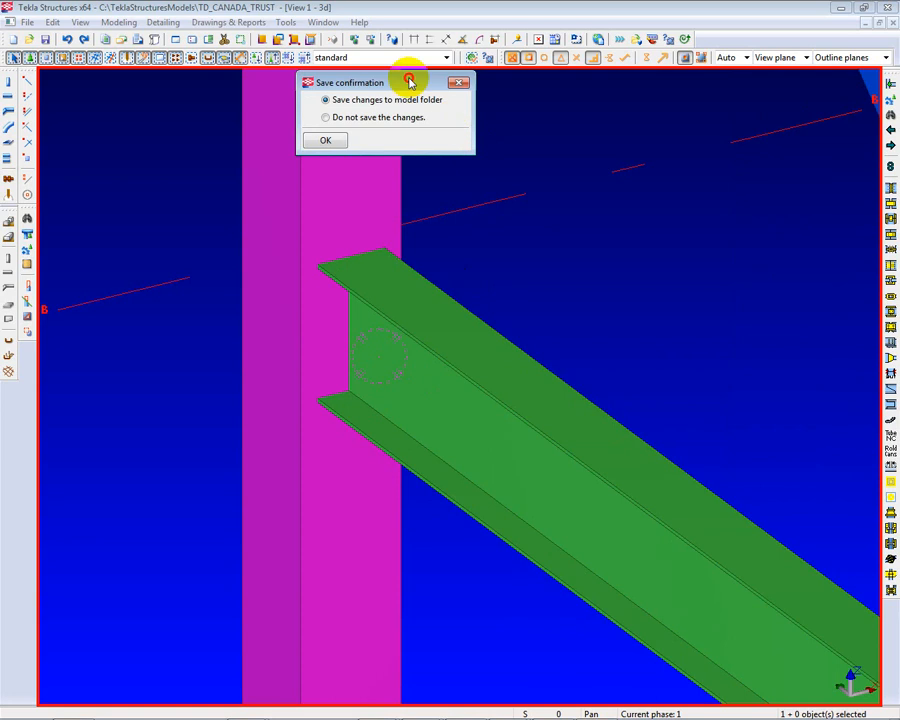
left_click_drag(408, 81, 368, 101)
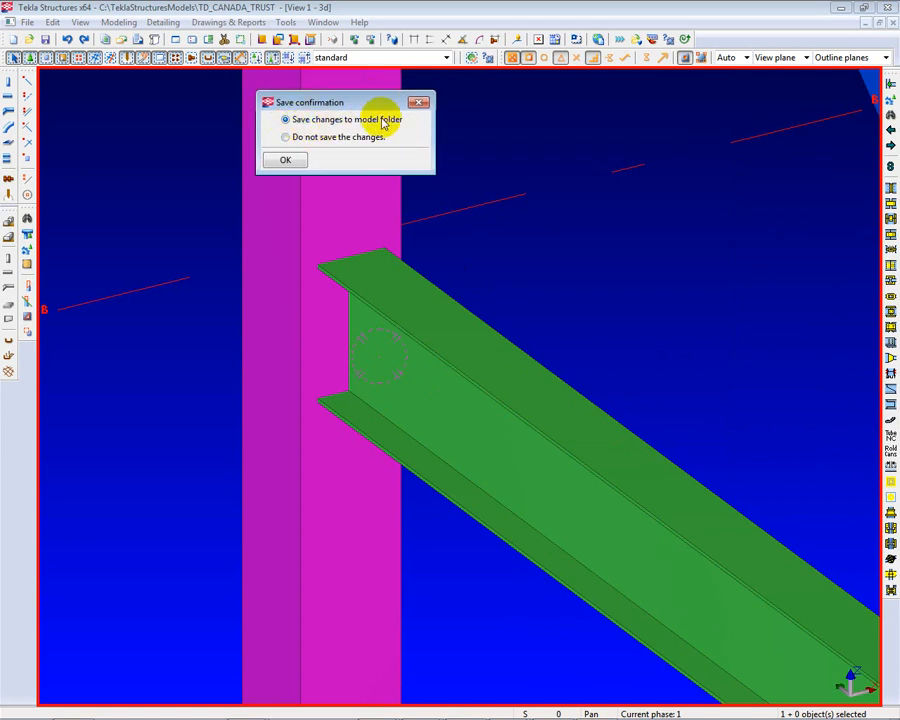
left_click(286, 159)
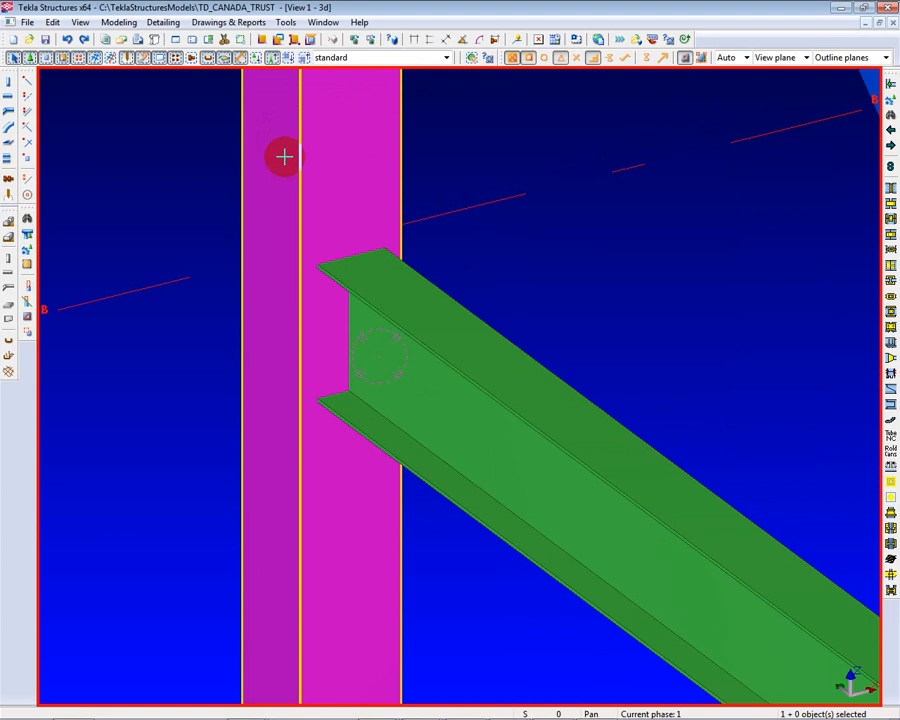
left_click(209, 149)
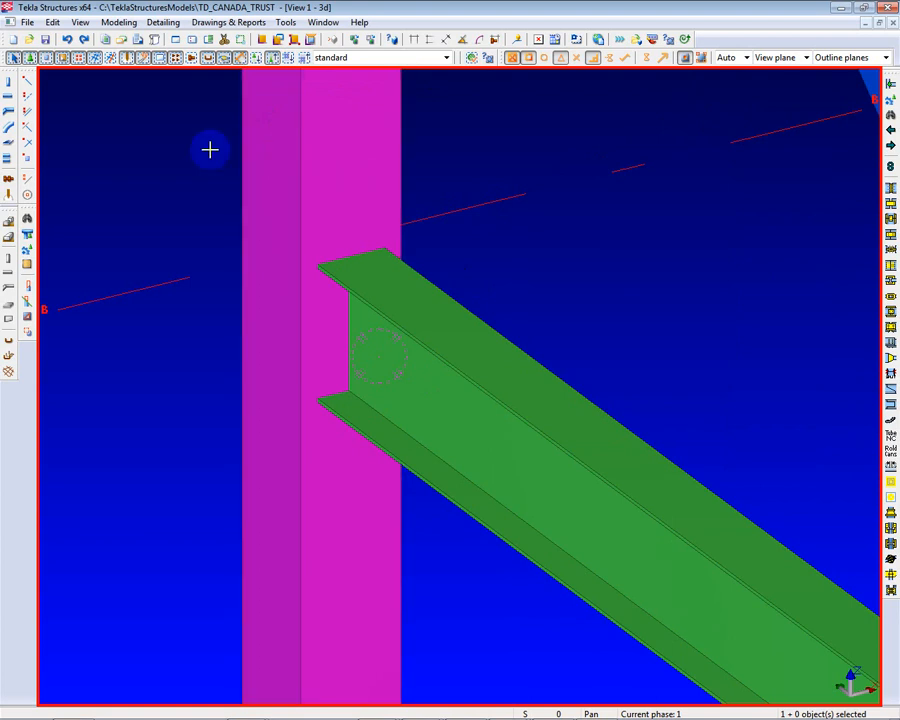
Open the model folder and look through its files for the saved bolt database
left_click(27, 22)
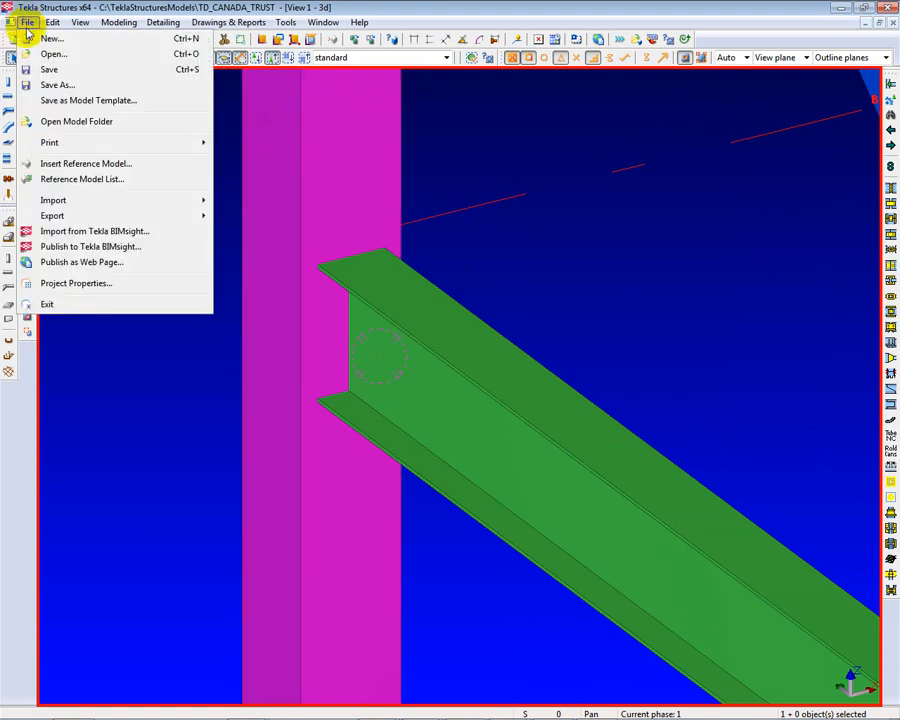
left_click(68, 124)
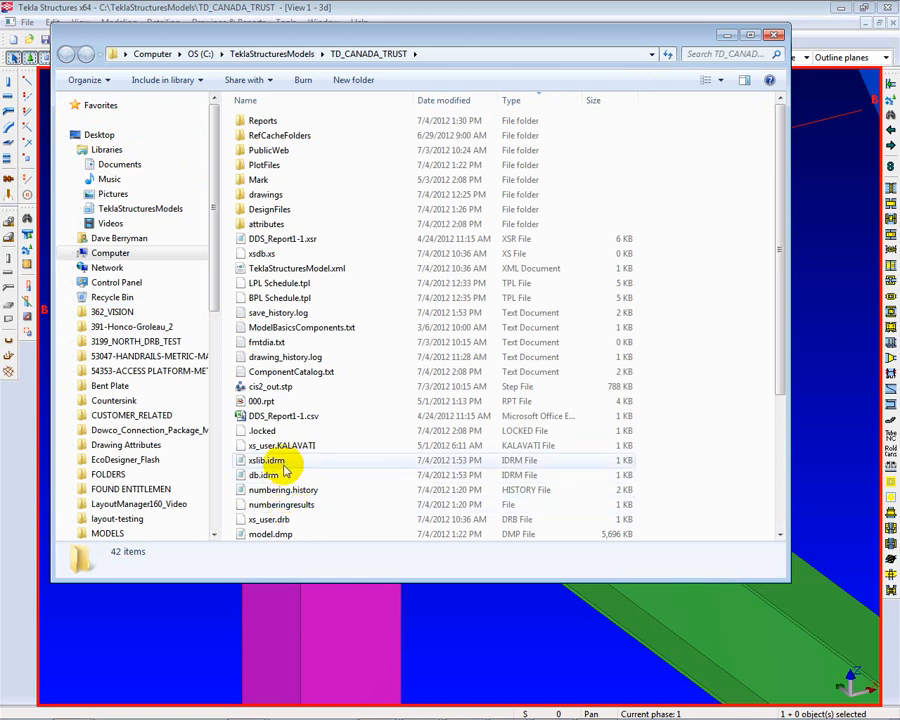
scroll(272, 358, "down", 1)
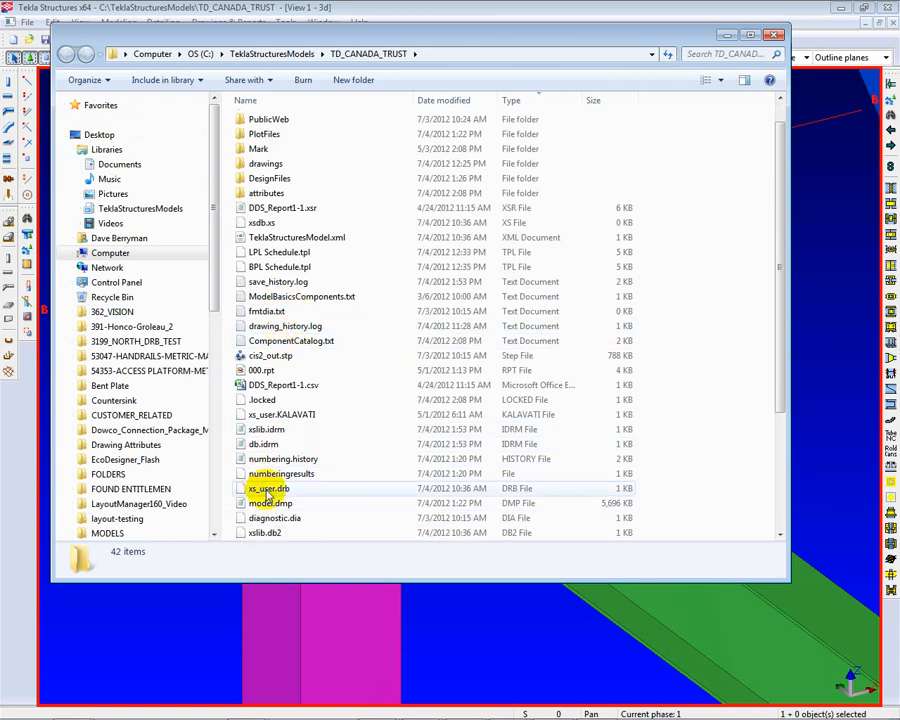
scroll(263, 488, "down", 3)
scroll(268, 493, "down", 1)
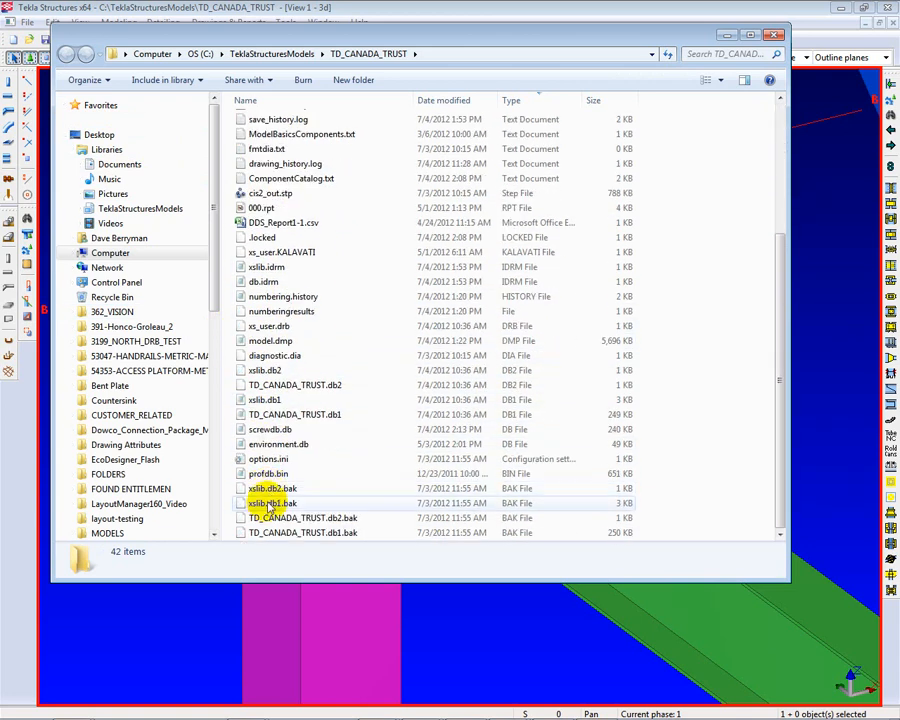
Select the bolt database file screwdb.db in the model folder, then close the folder window
left_click(266, 431)
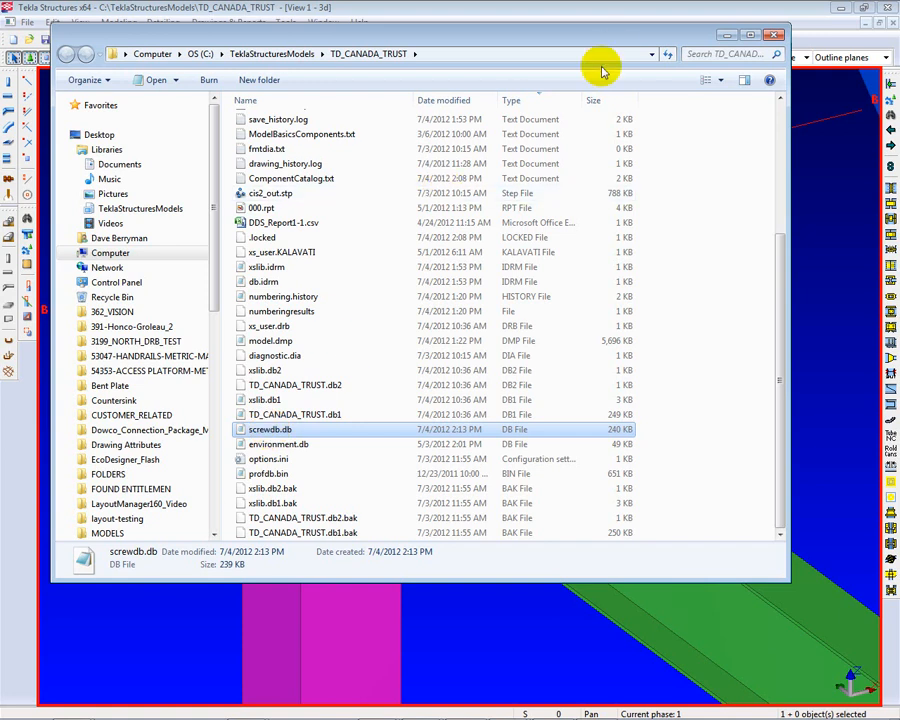
left_click_drag(603, 40, 597, 82)
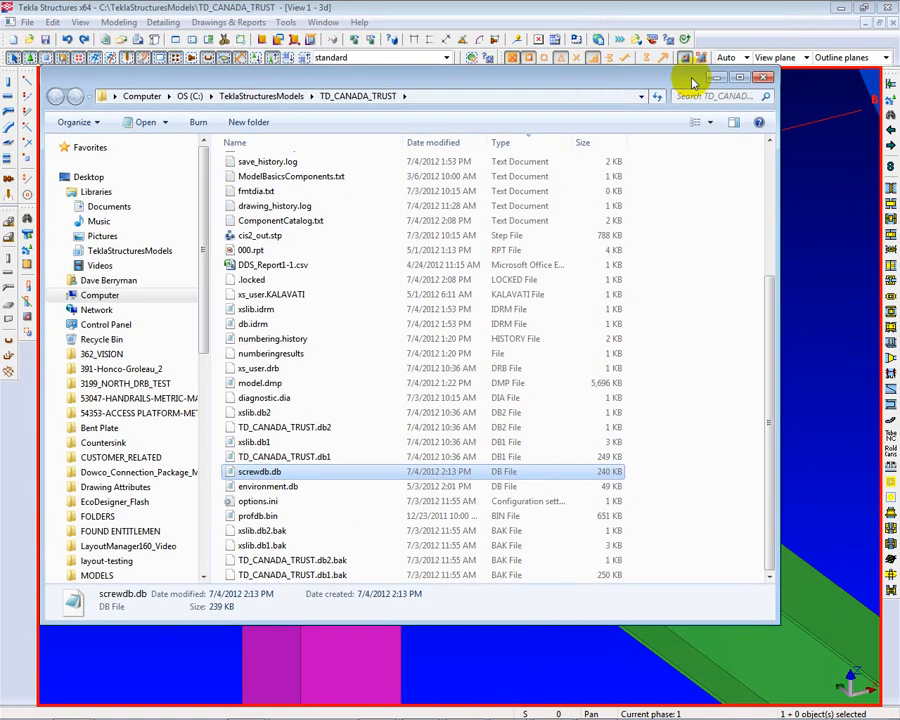
left_click(763, 78)
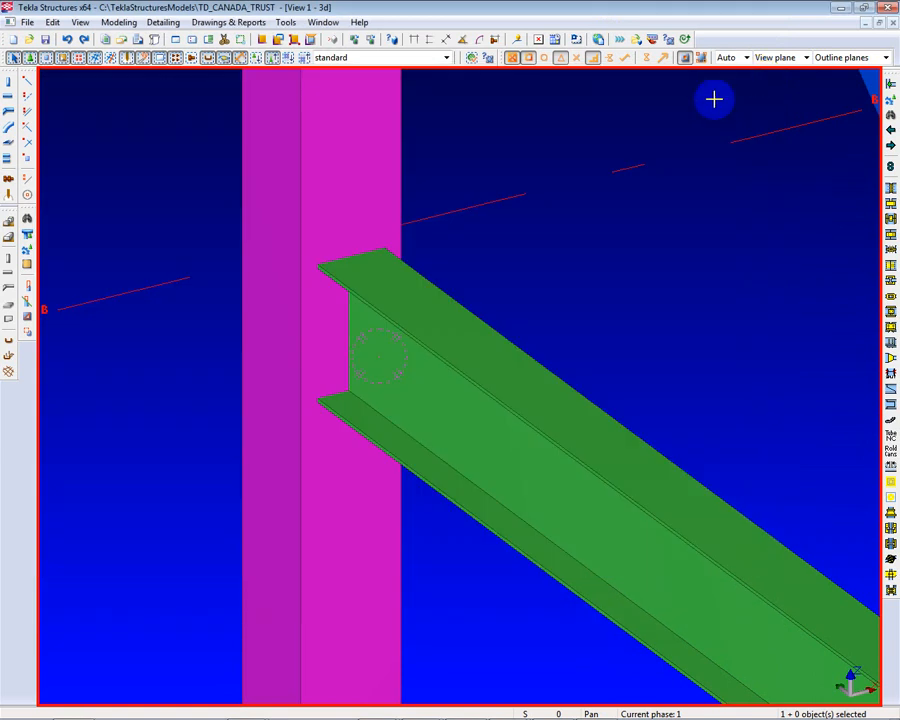
Open the Bolt Assembly Catalog and select the A325N_TC assembly as the basis for a new one
left_click(162, 22)
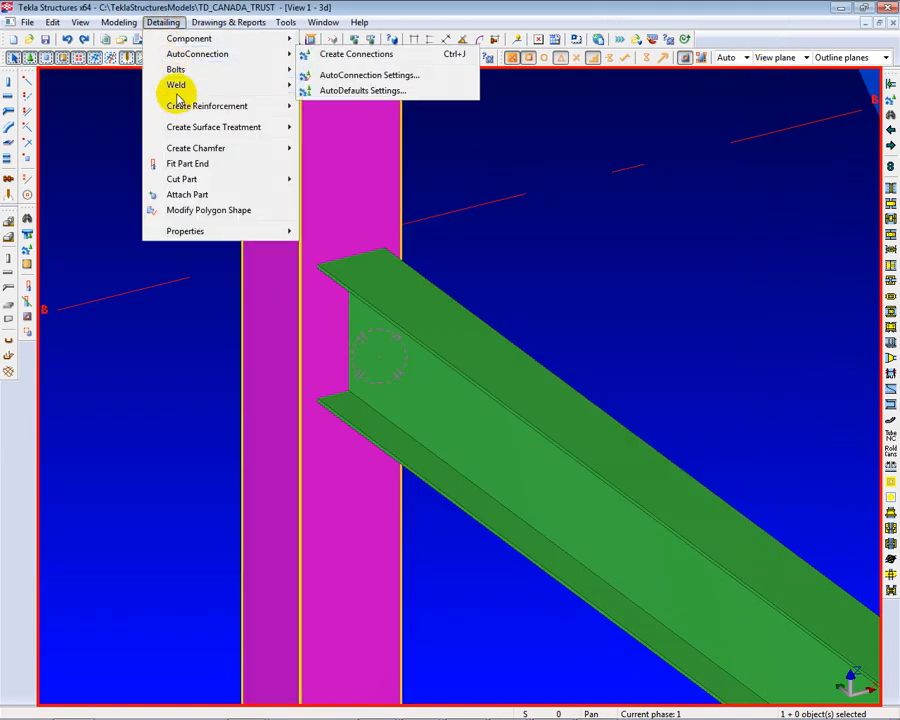
mouse_move(287, 69)
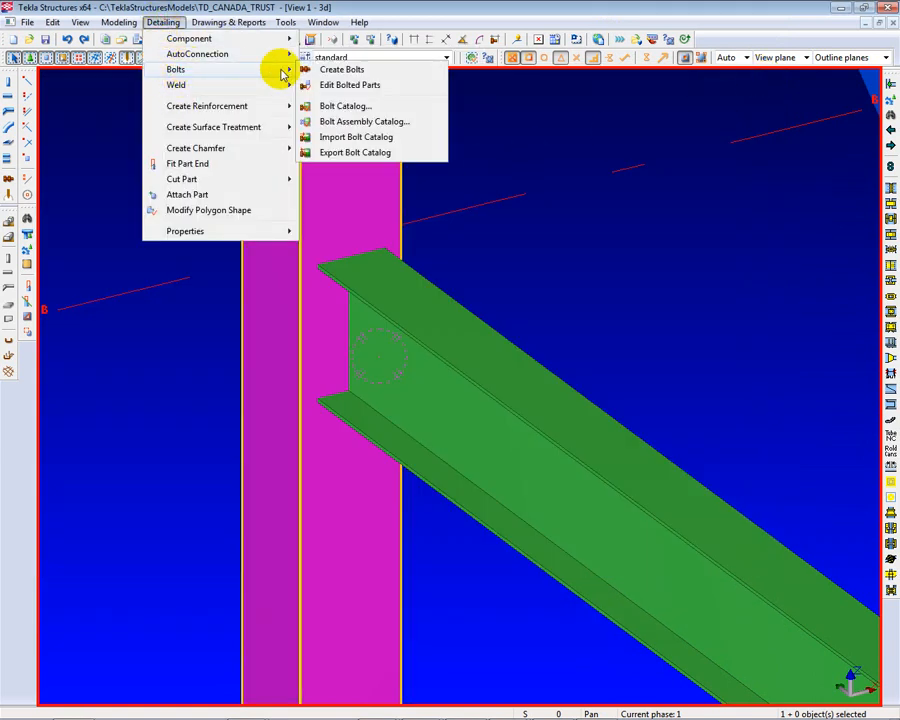
left_click(364, 121)
left_click_drag(470, 100, 385, 105)
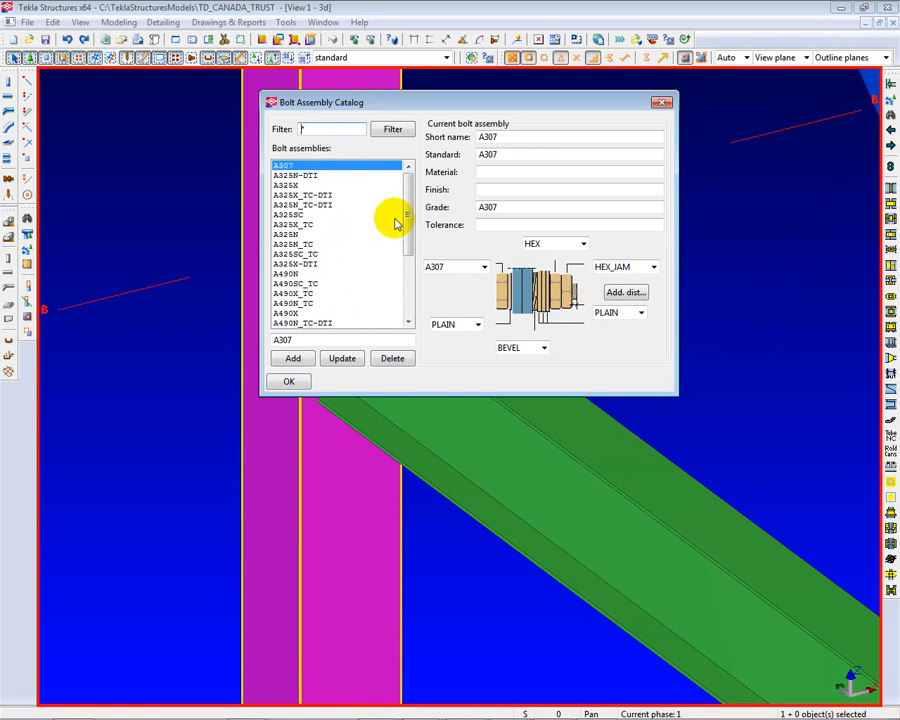
left_click_drag(408, 215, 438, 215)
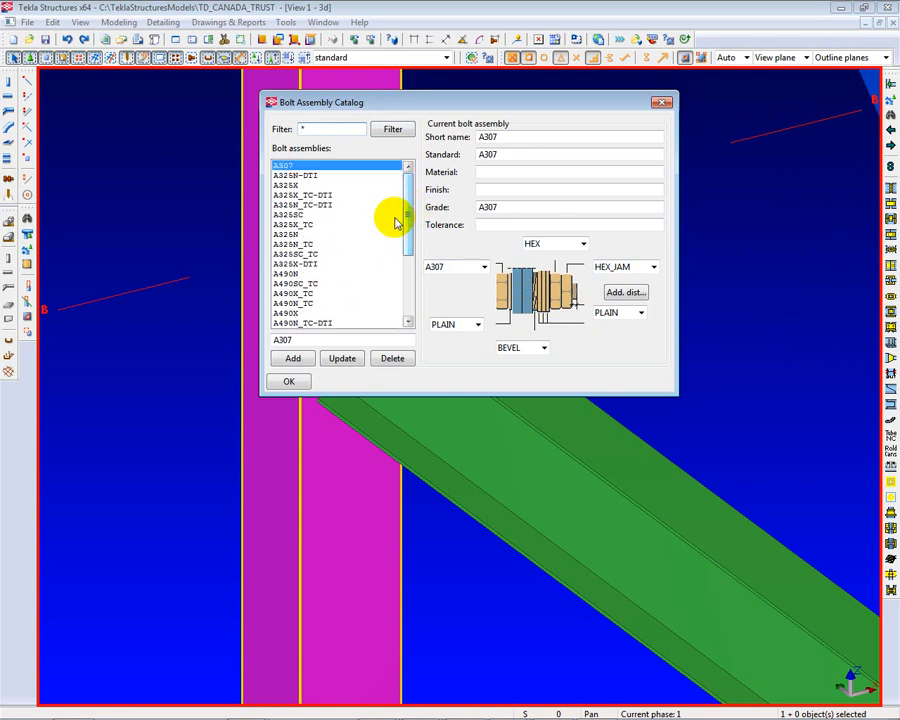
left_click(296, 245)
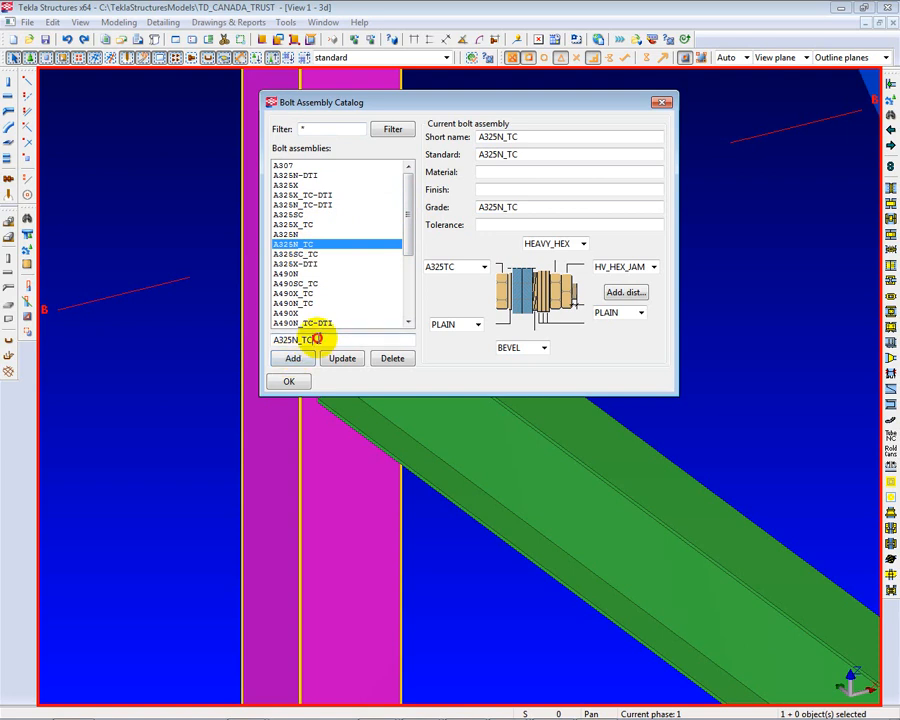
left_click_drag(316, 339, 296, 340)
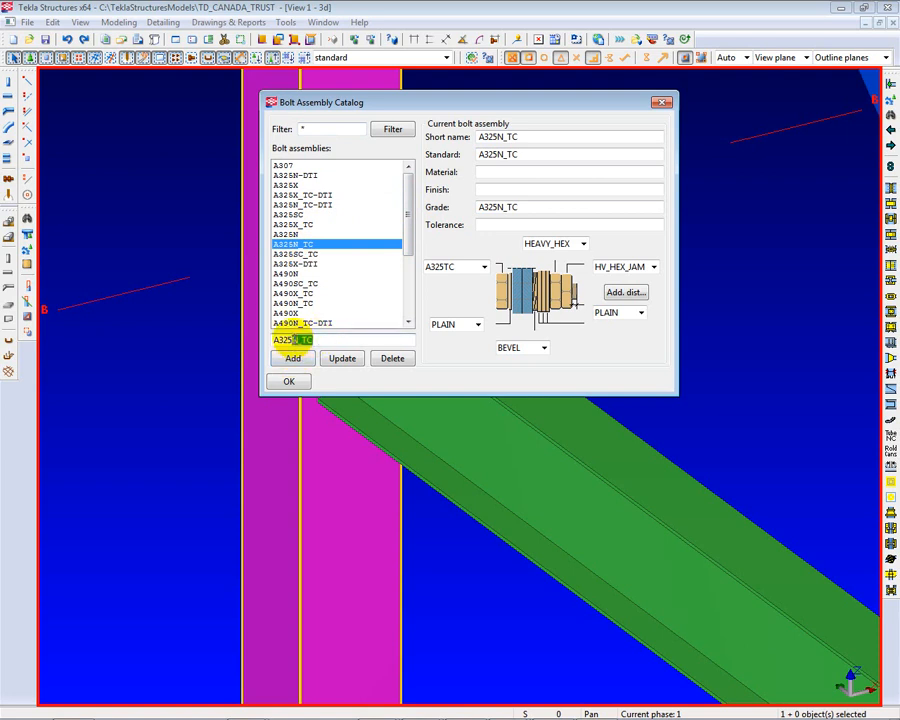
Assign the A325T bolt to the assembly and set its grade, standard and short name to A325T
left_click(484, 266)
left_click(484, 266)
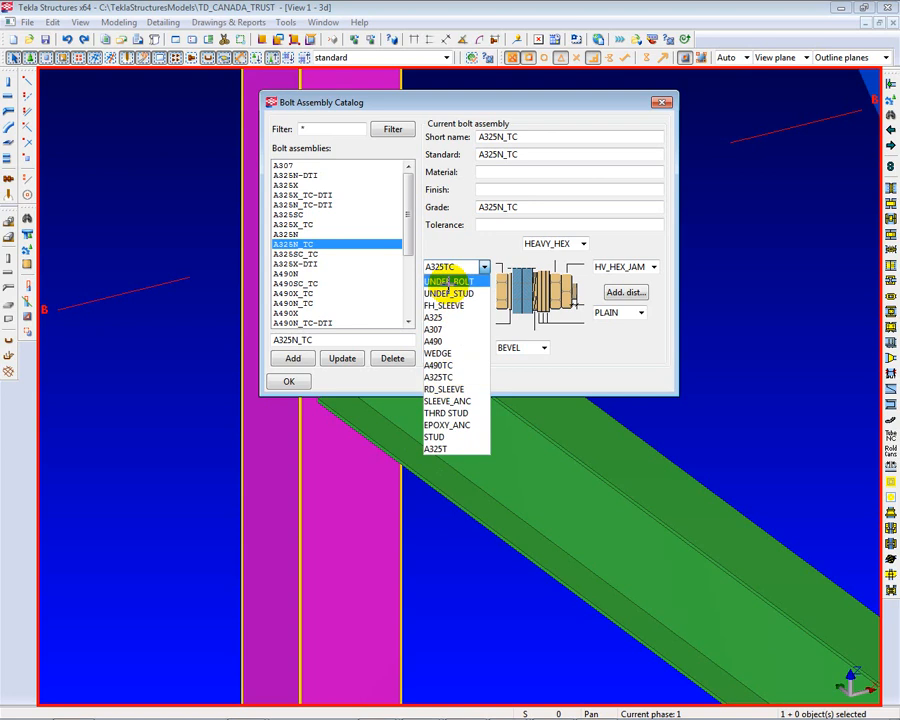
left_click(436, 448)
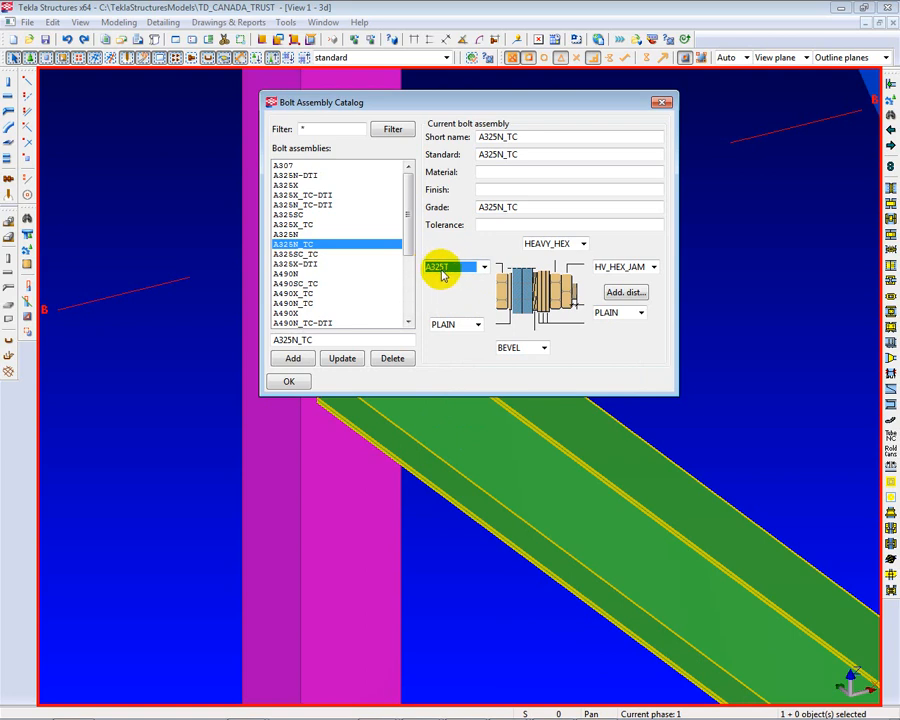
left_click_drag(517, 207, 493, 207)
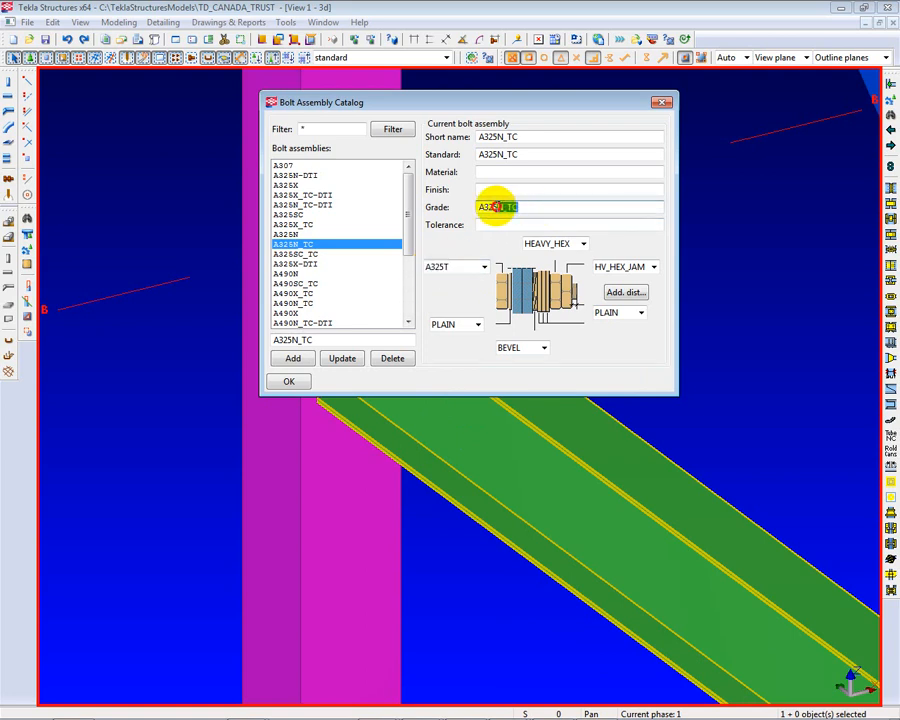
type("T")
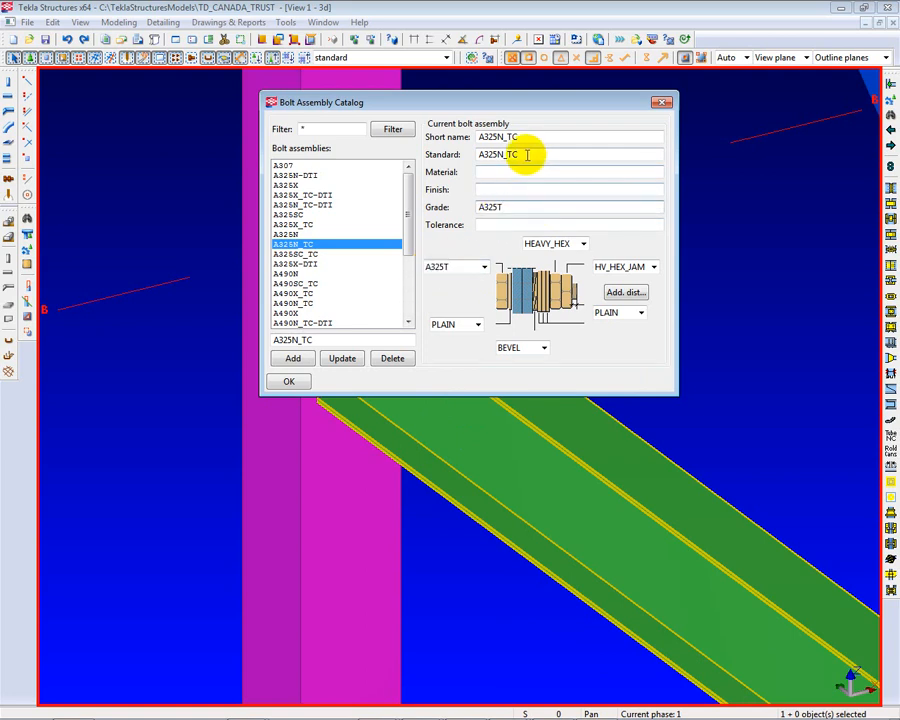
left_click_drag(518, 155, 498, 138)
type("TT")
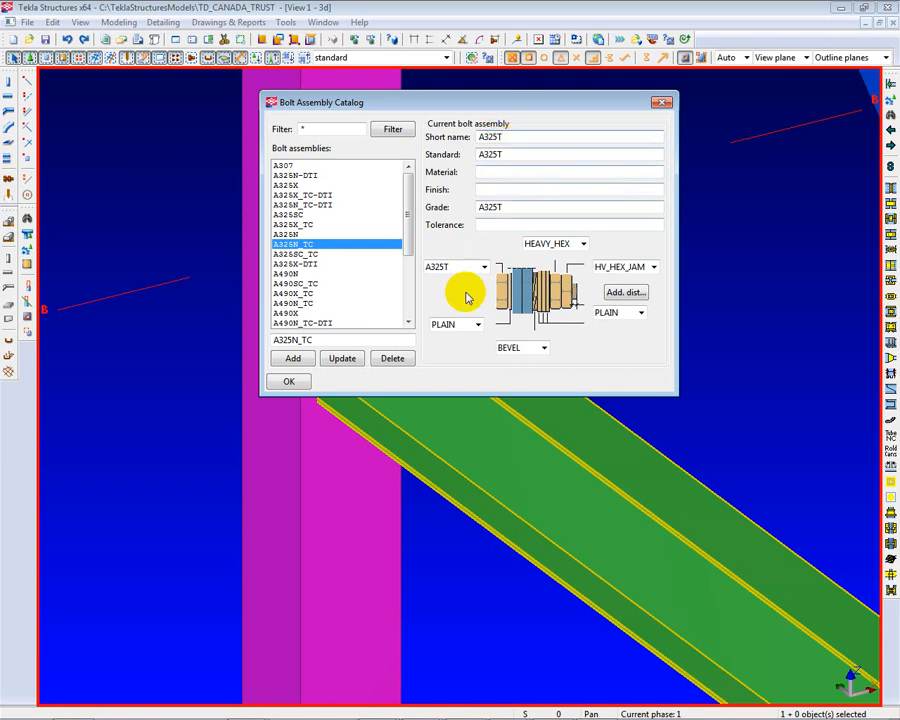
Name the new bolt assembly A325T, add it to the catalog and select it to review its settings
left_click_drag(322, 340, 295, 340)
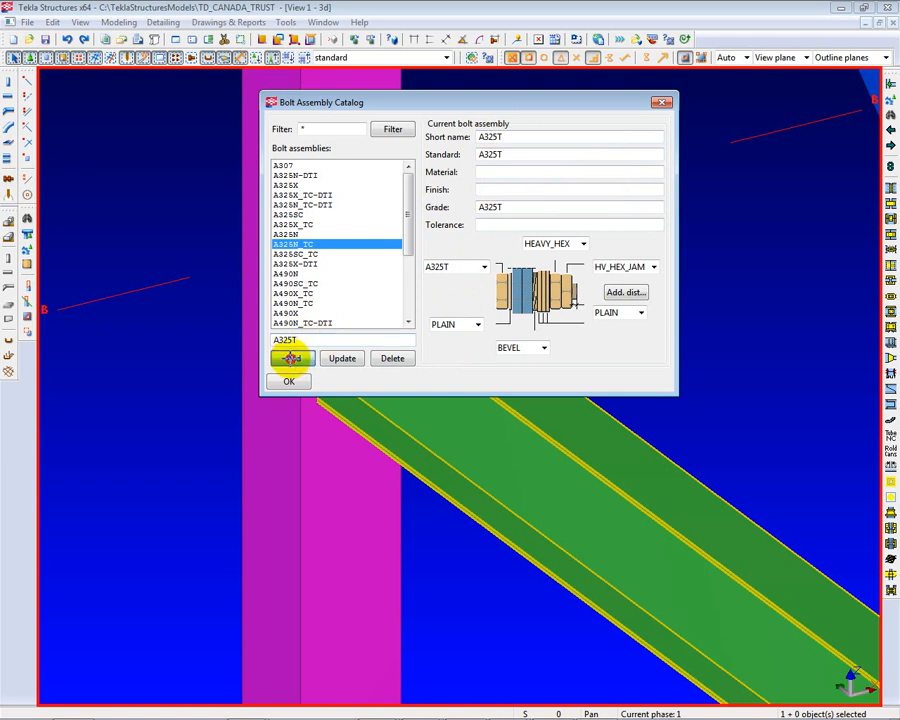
left_click(292, 358)
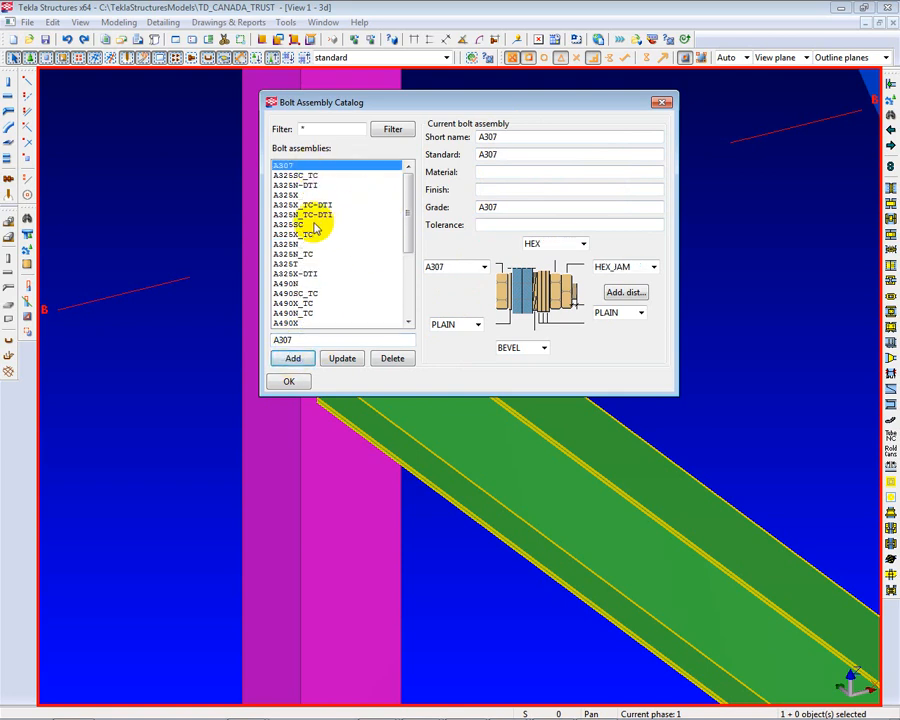
left_click(286, 264)
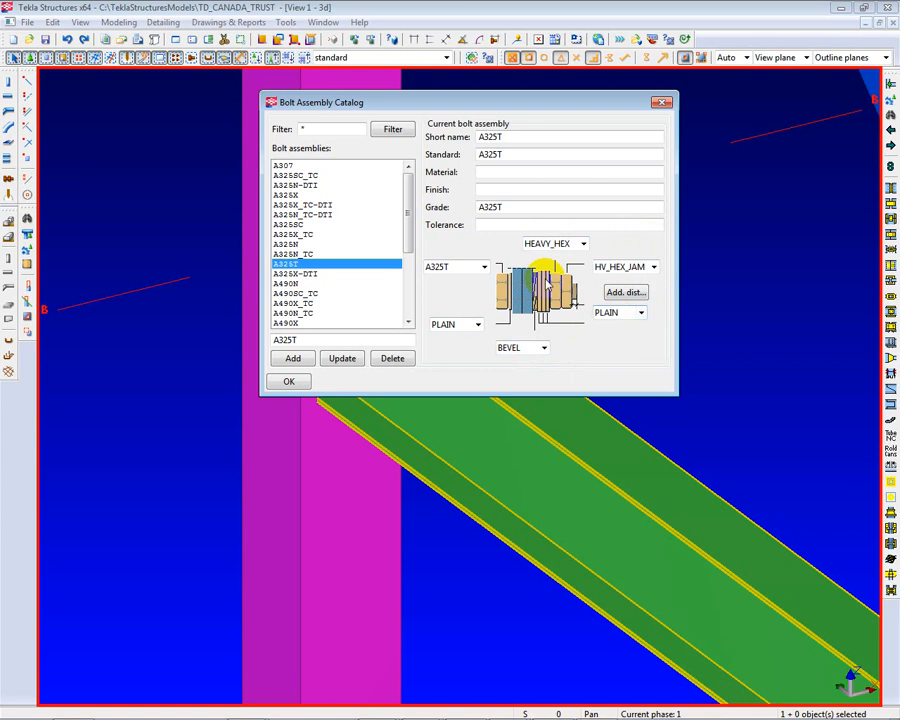
Close the Bolt Assembly Catalog, saving the changes to the model folder
left_click(288, 381)
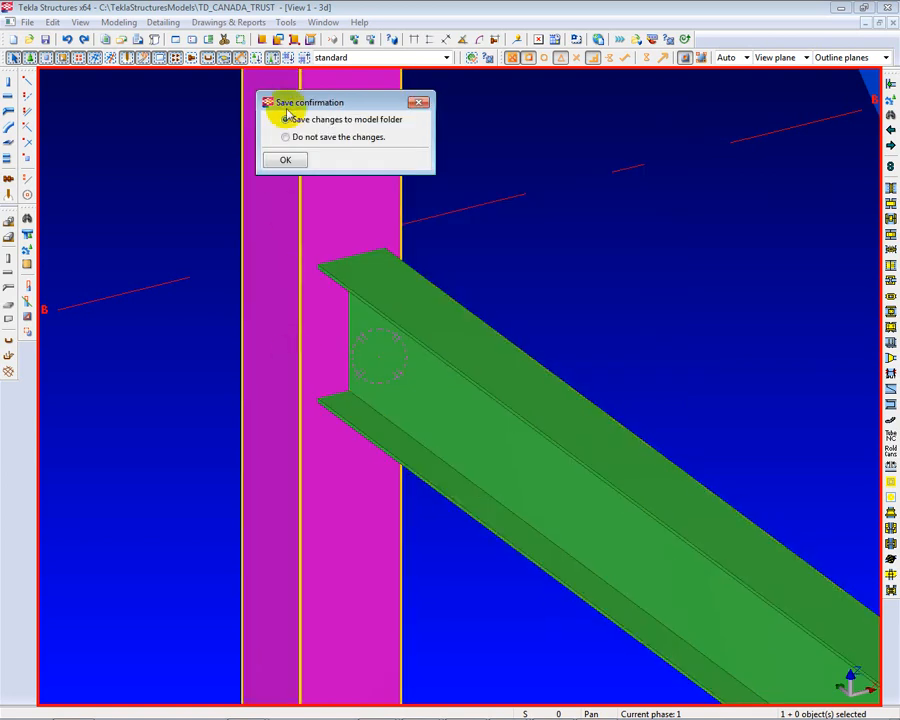
mouse_move(300, 104)
left_mouse_down()
mouse_move(290, 99)
mouse_move(304, 95)
left_mouse_up()
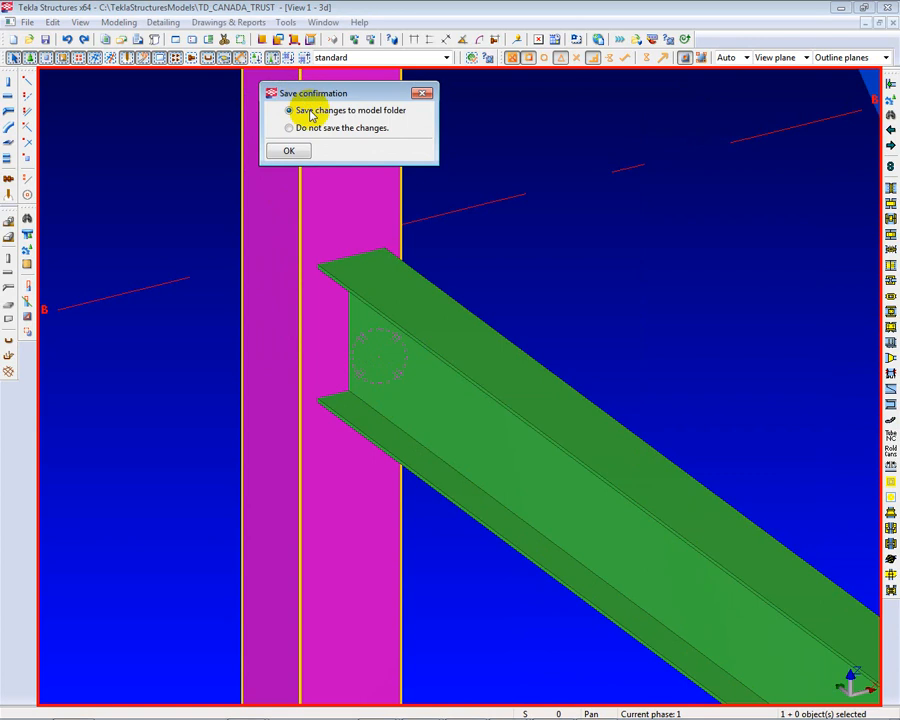
left_click(288, 152)
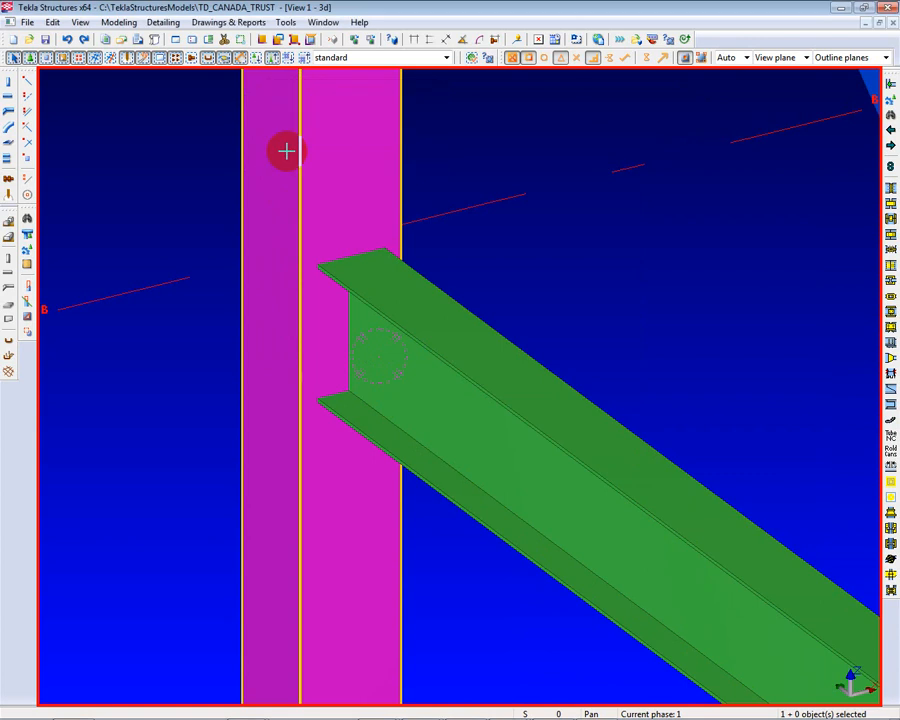
Open the model folder, look through its files and sort them by date modified
left_click(24, 22)
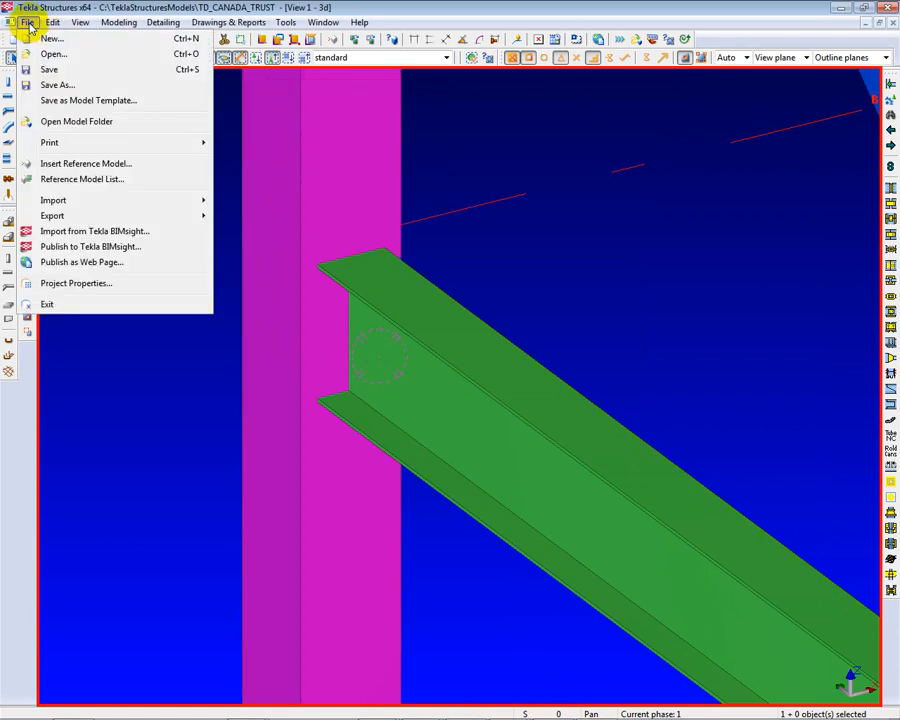
left_click(72, 121)
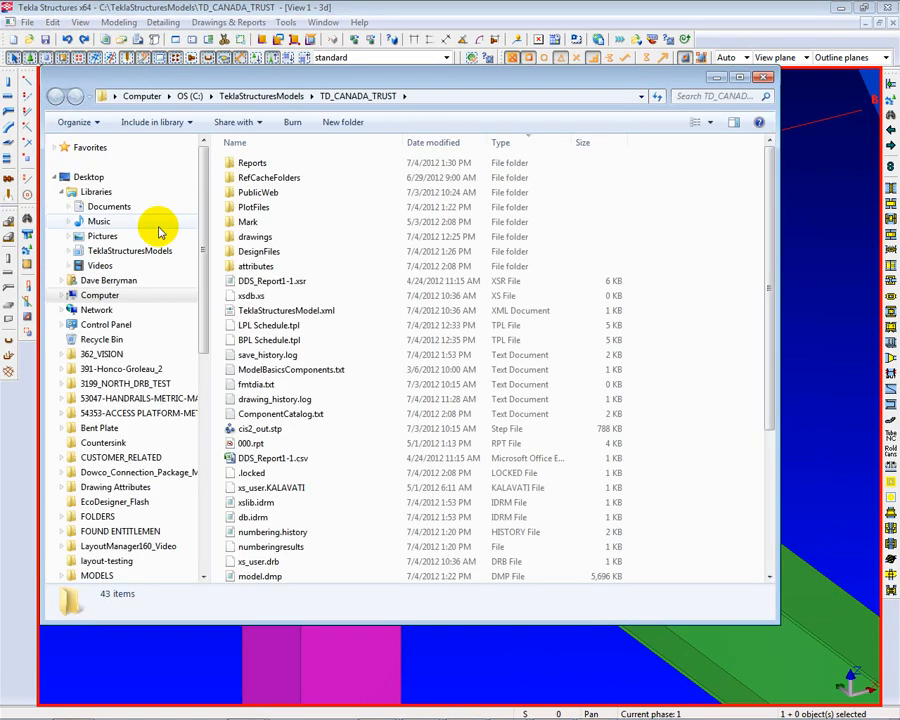
scroll(324, 536, "down", 3)
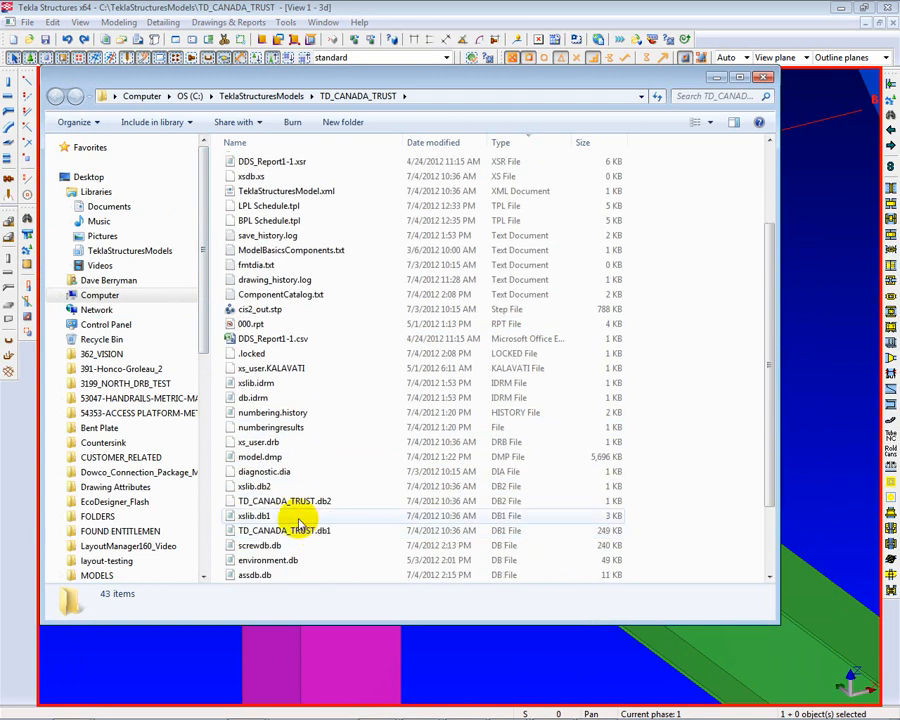
scroll(296, 520, "down", 1)
scroll(298, 522, "down", 1)
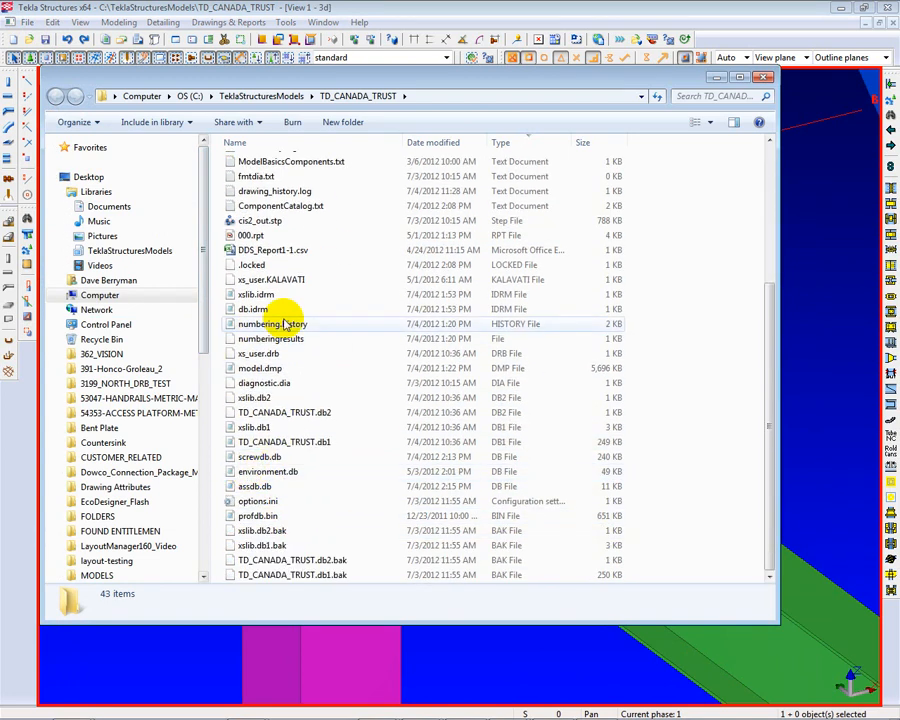
left_click(438, 143)
Select the catalog files assdb.db and screwdb.db together, then close the model folder
left_click(246, 164)
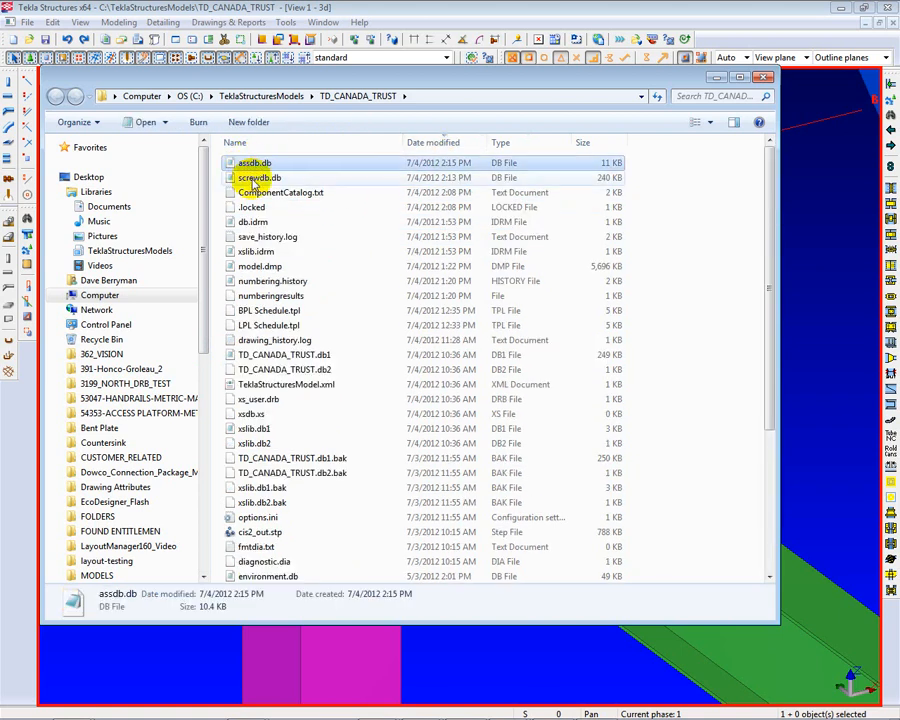
left_click(248, 178)
left_click(252, 164, "ctrl")
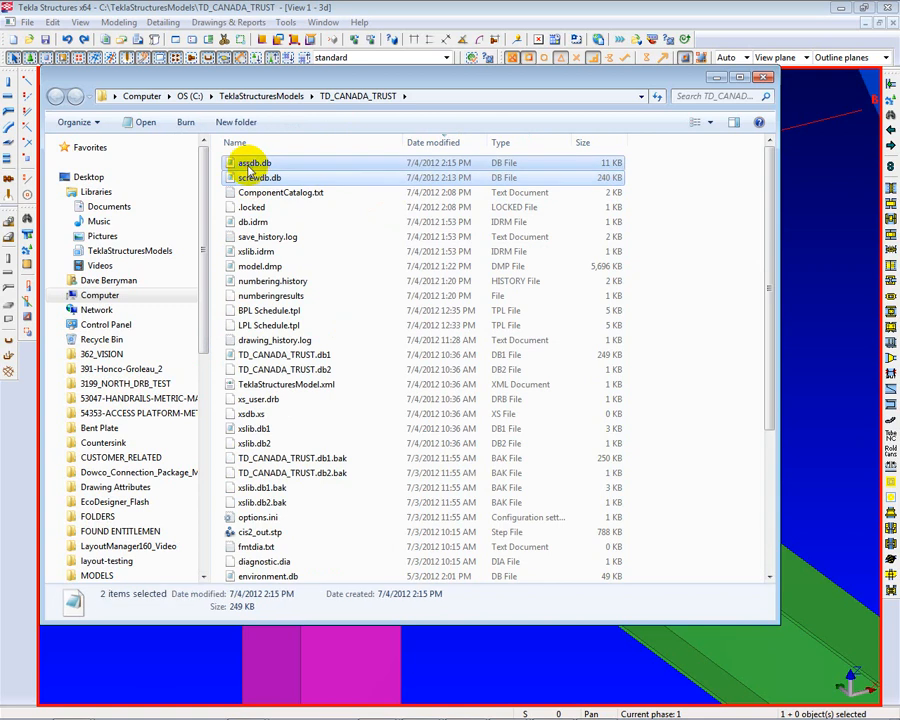
left_click(762, 77)
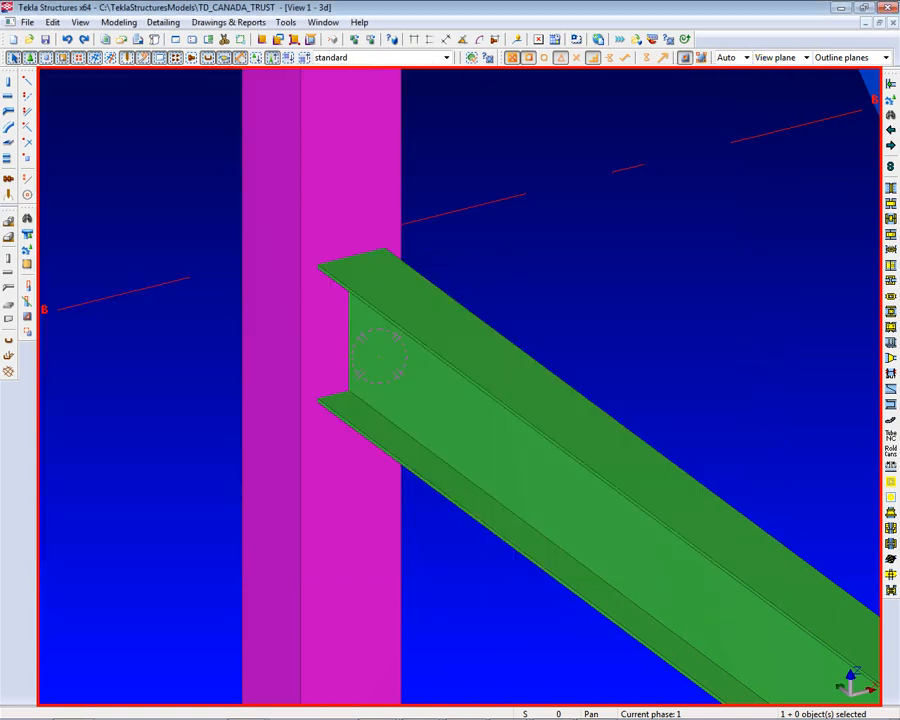
Open the Clip angle (141) properties from the Component Catalog and load the saved Knife_Connection settings
key("ctrl+f")
left_click_drag(860, 96, 757, 101)
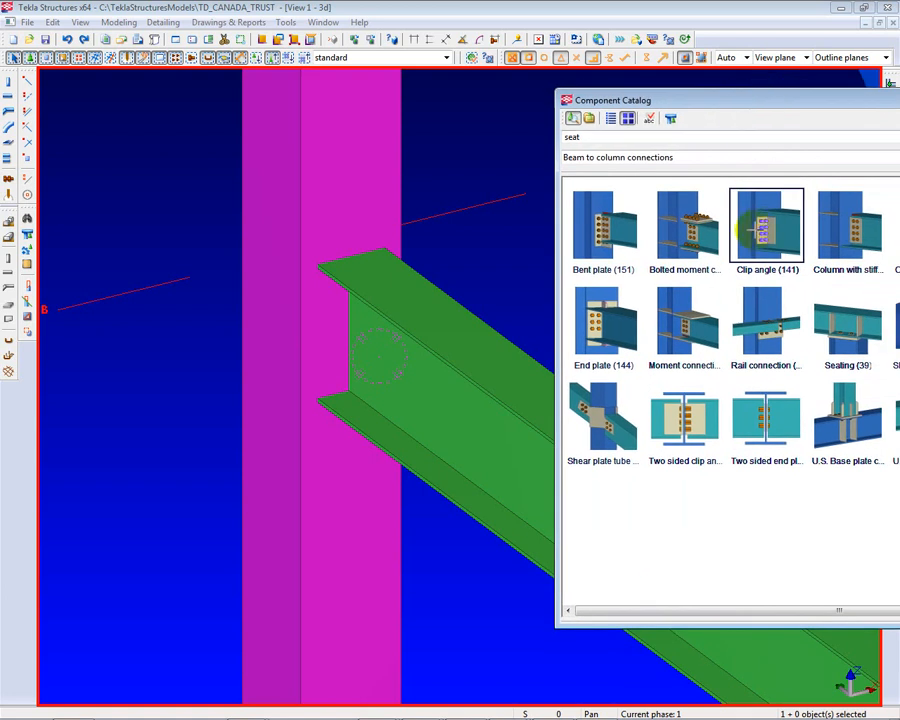
double_click(765, 228)
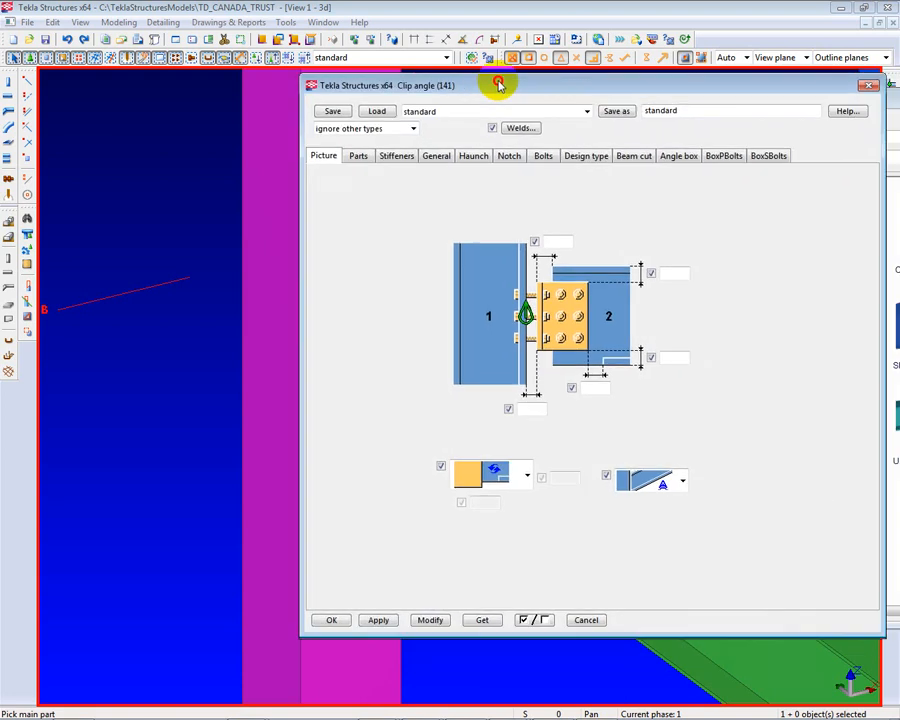
left_click_drag(498, 80, 581, 57)
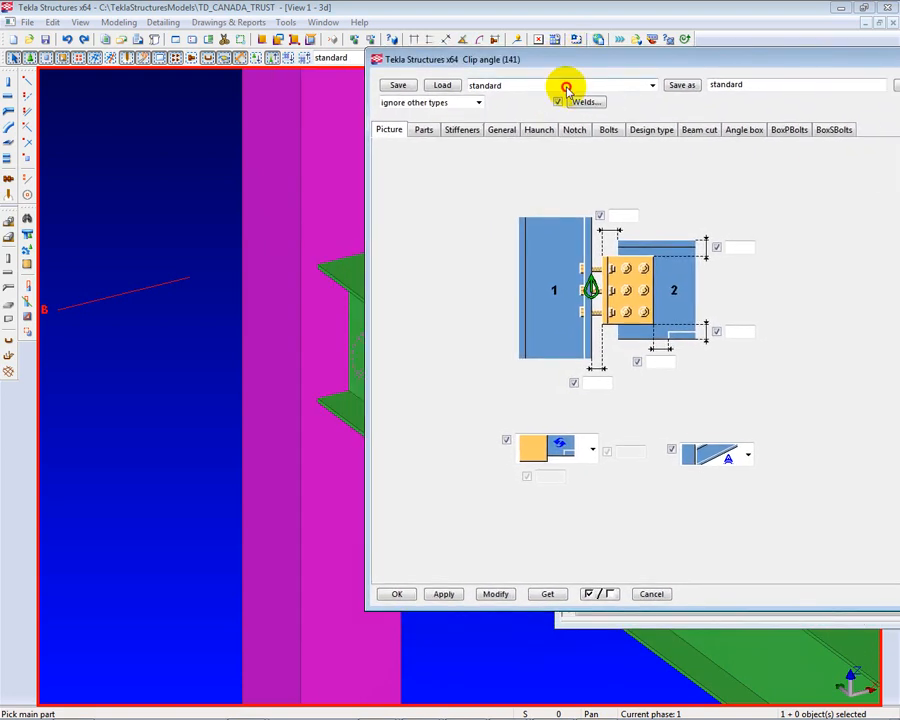
left_click(560, 86)
left_click(500, 218)
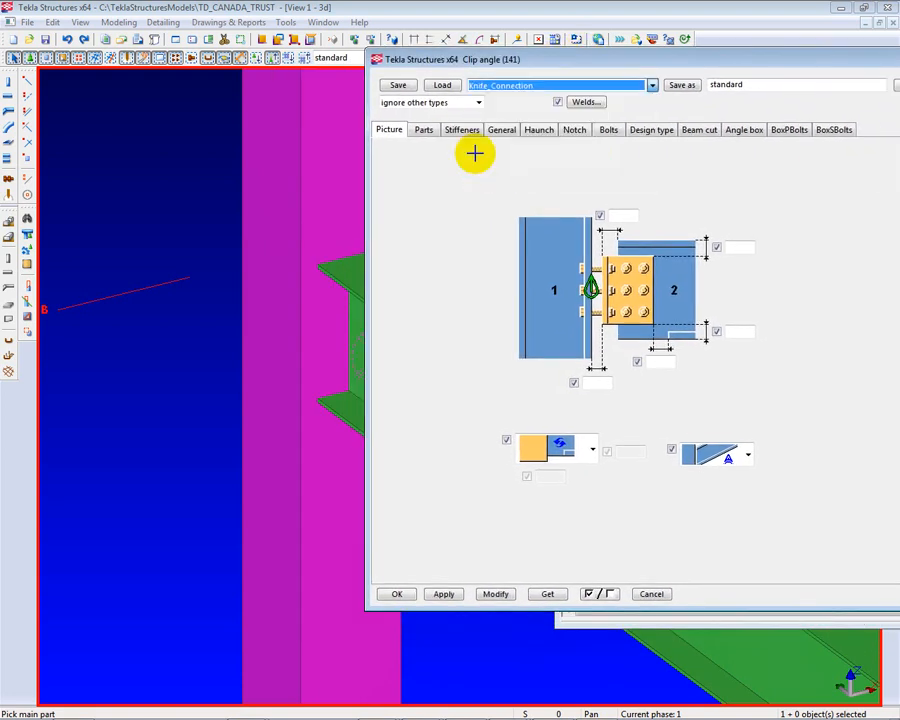
left_click(443, 85)
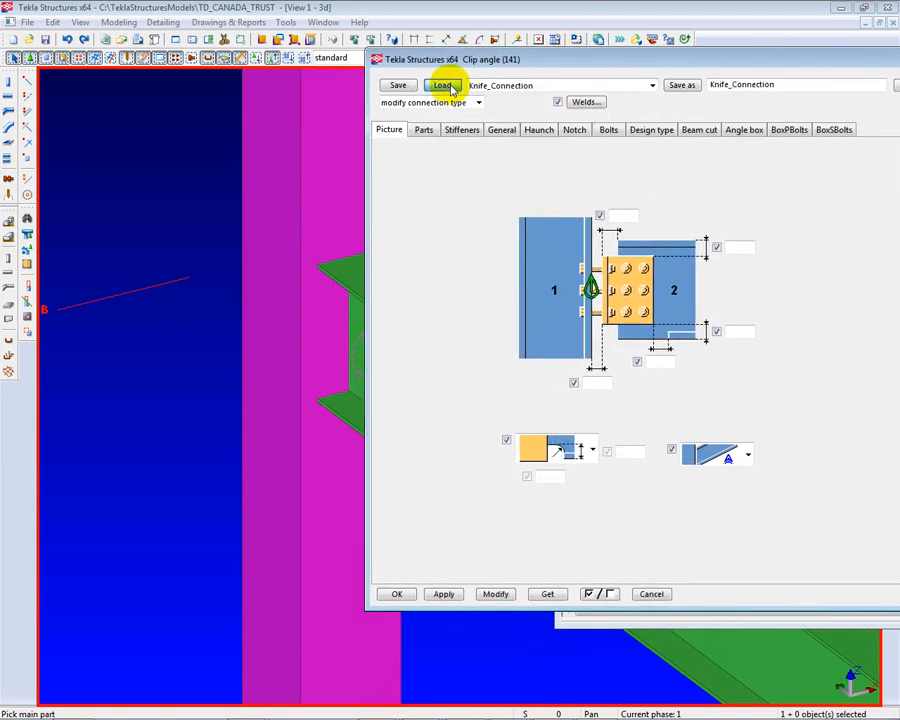
Set the bolt standard of the clip angle's secondary bolts to A325T
left_click(606, 131)
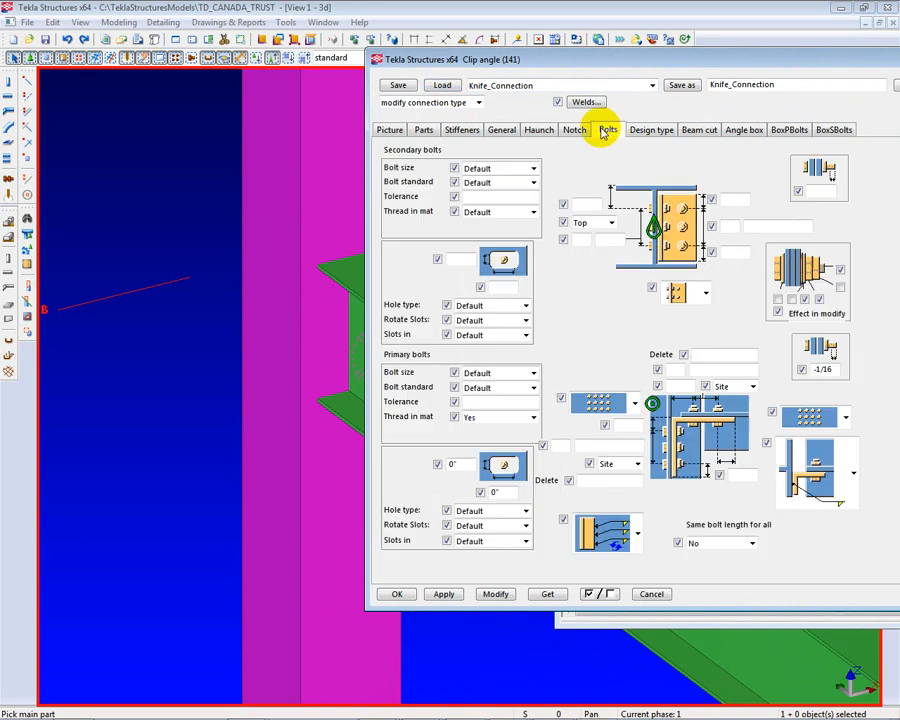
left_click(534, 182)
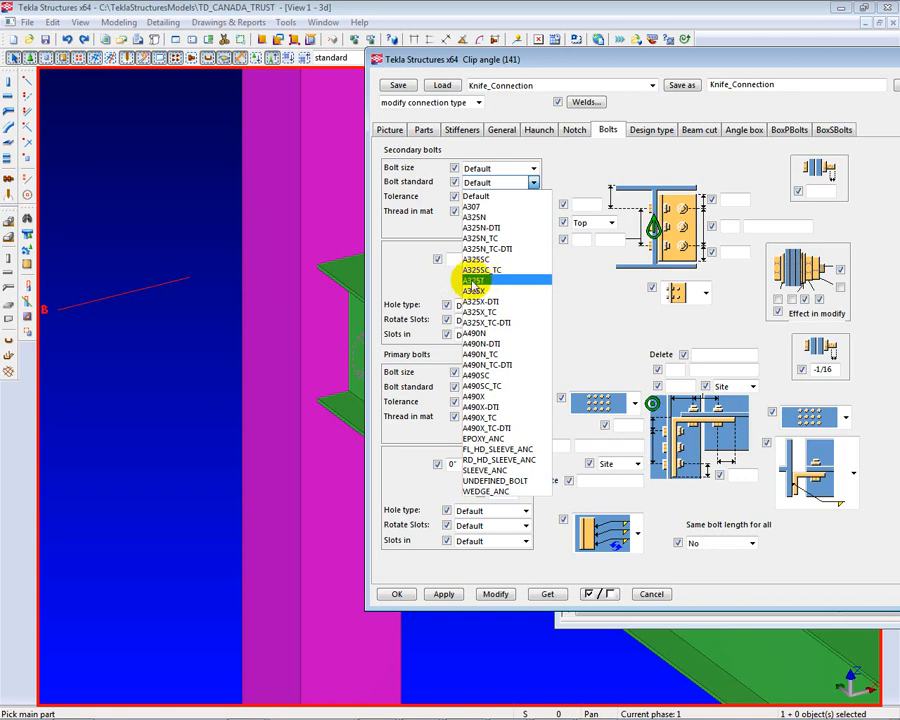
left_click(487, 281)
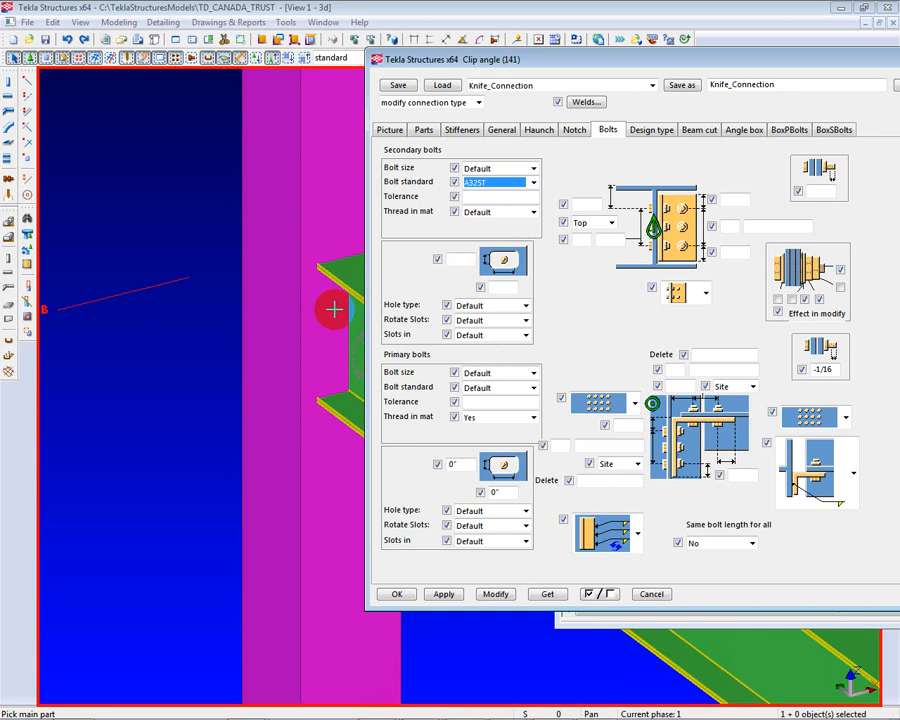
Set the clip angle's secondary bolts to size 5/8 with a 1/16 tolerance and accept the connection properties
left_click_drag(643, 57, 775, 57)
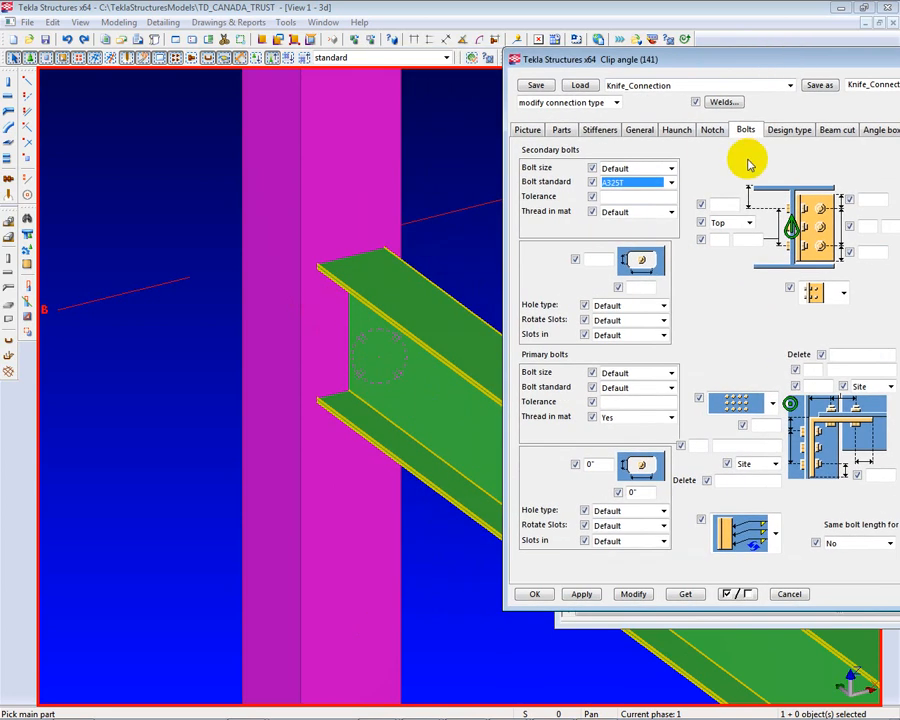
left_click(671, 168)
left_click(612, 195)
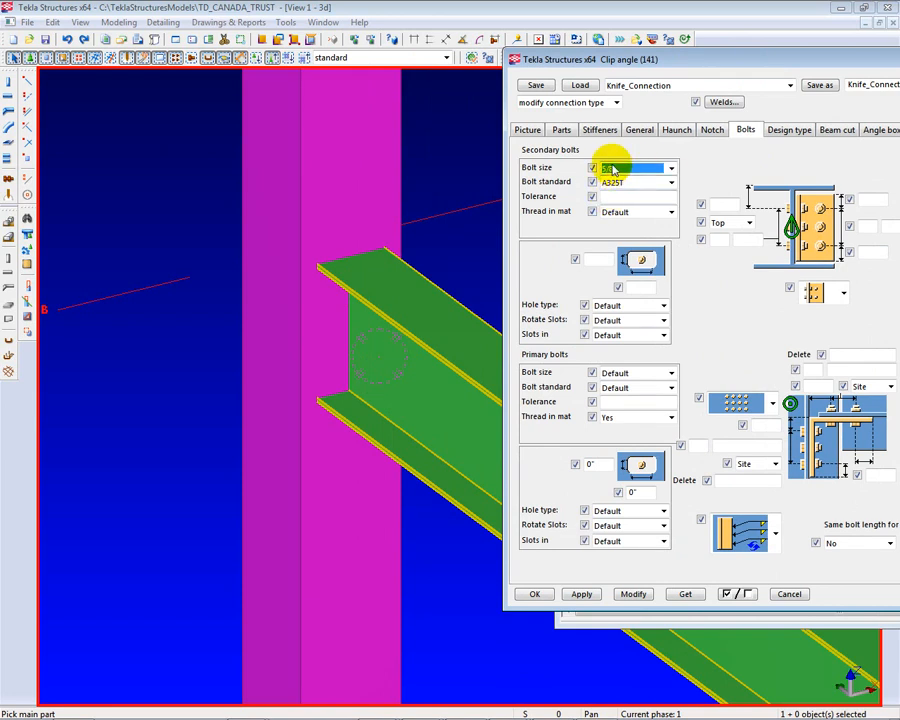
left_click(619, 196)
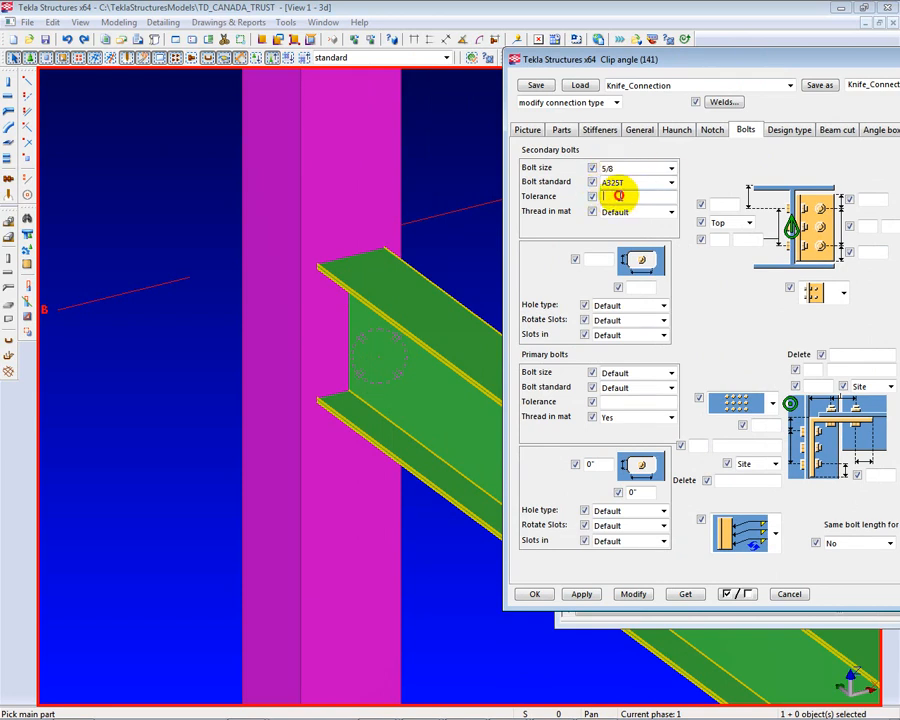
type("1/16")
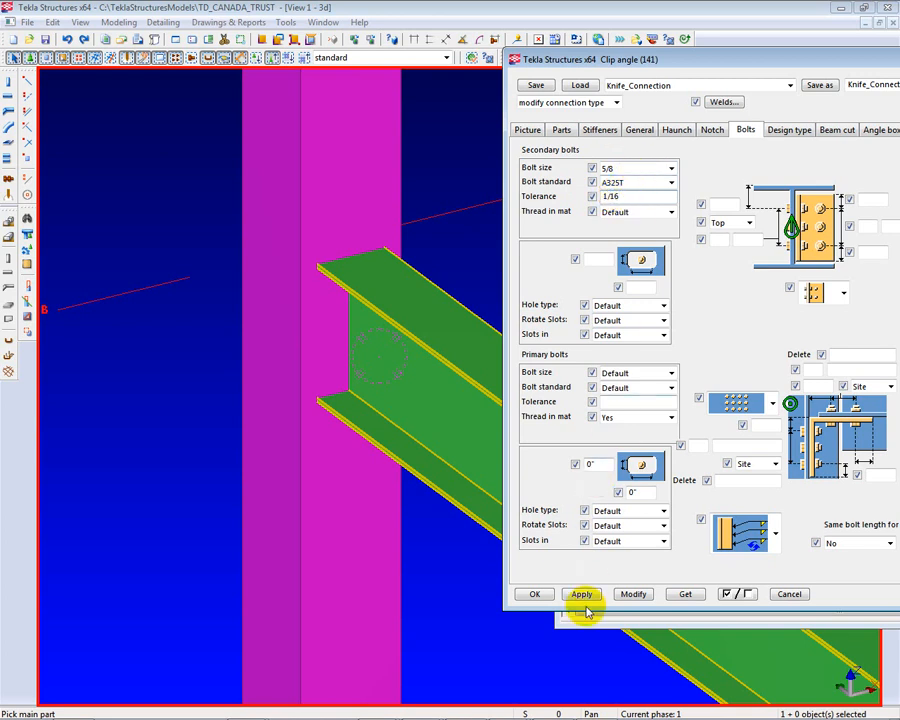
left_click(535, 595)
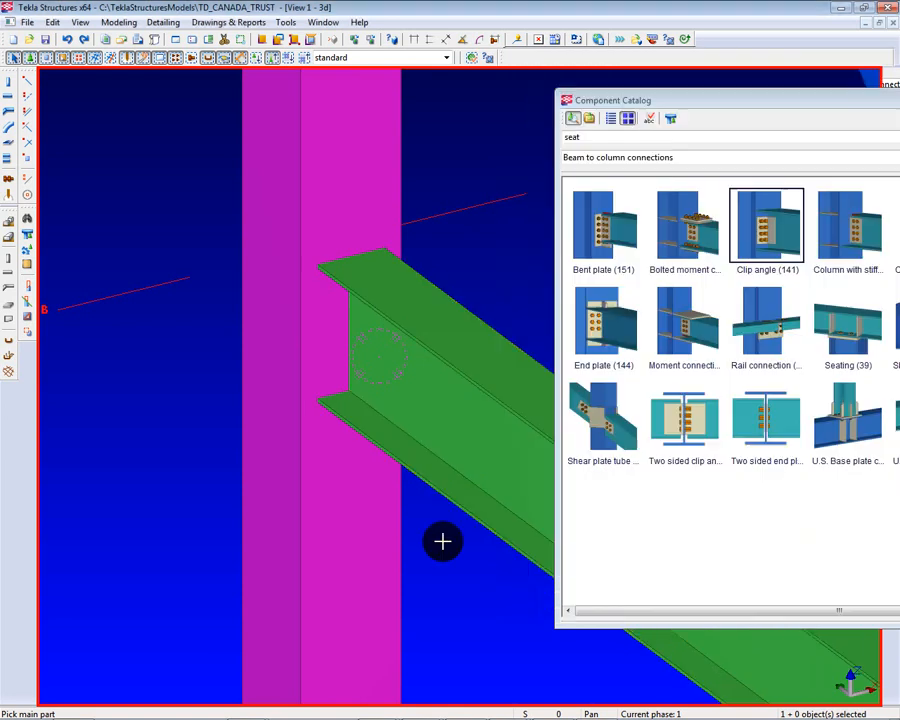
Create the clip angle connection with the magenta column as main part and the green beam as secondary part
left_click(371, 175)
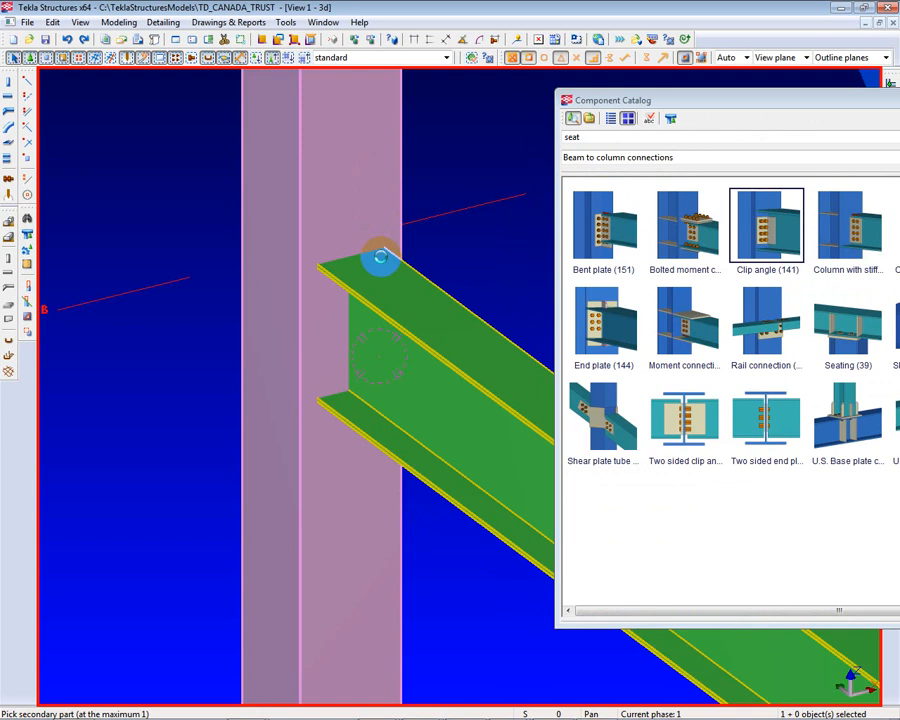
left_click(380, 258)
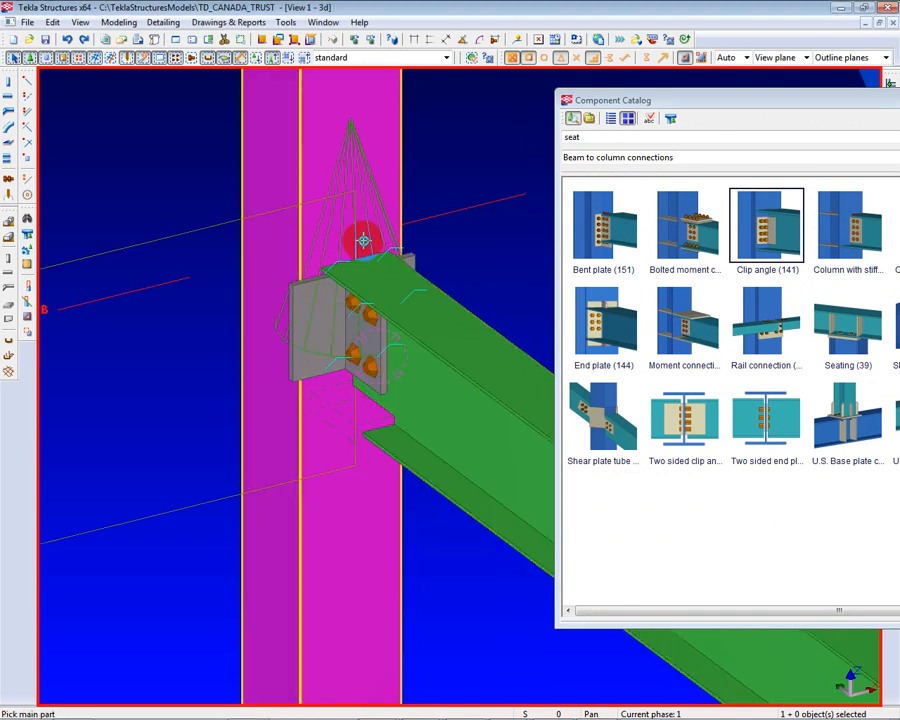
right_click(365, 238)
left_click(372, 244)
Examine the bolts joining the new clip angle to the beam web up close
middle_click_drag(391, 257, 432, 263, "ctrl")
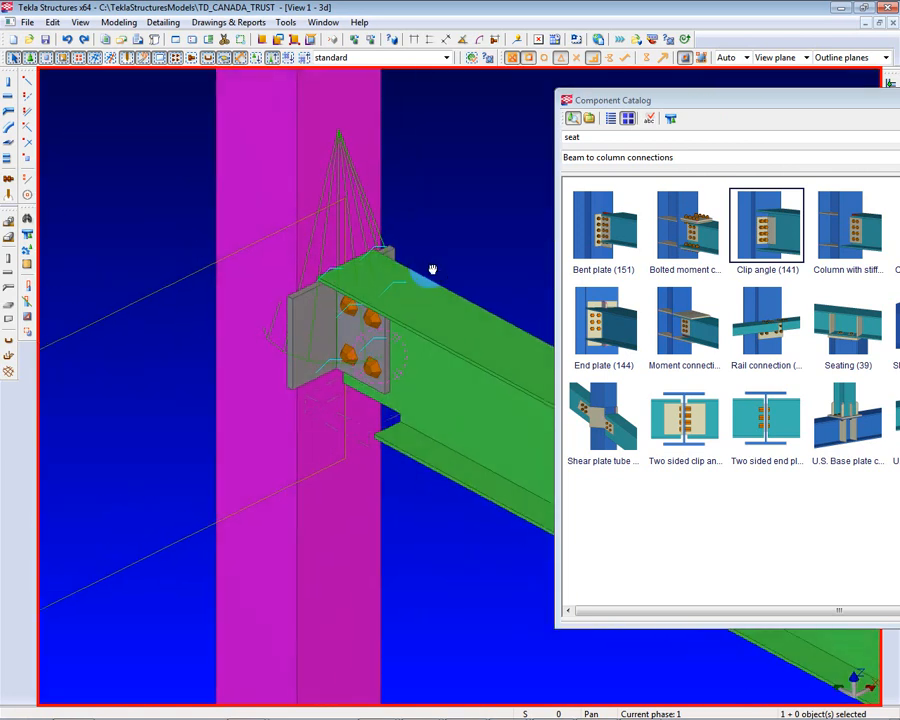
scroll(362, 318, "up", 2)
scroll(362, 318, "up", 3)
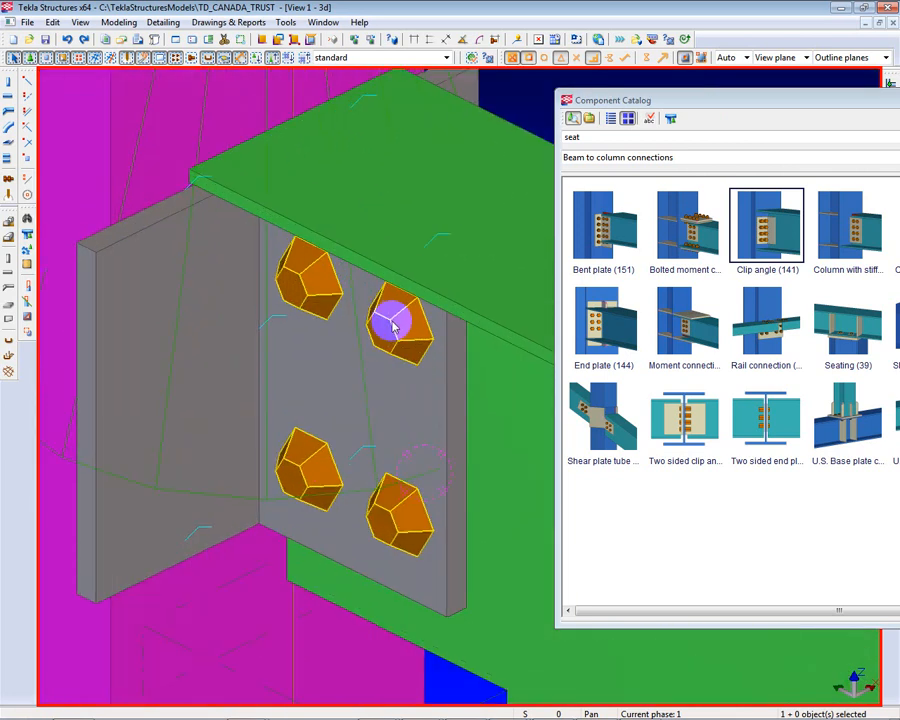
scroll(390, 322, "down", 1)
scroll(390, 322, "down", 3)
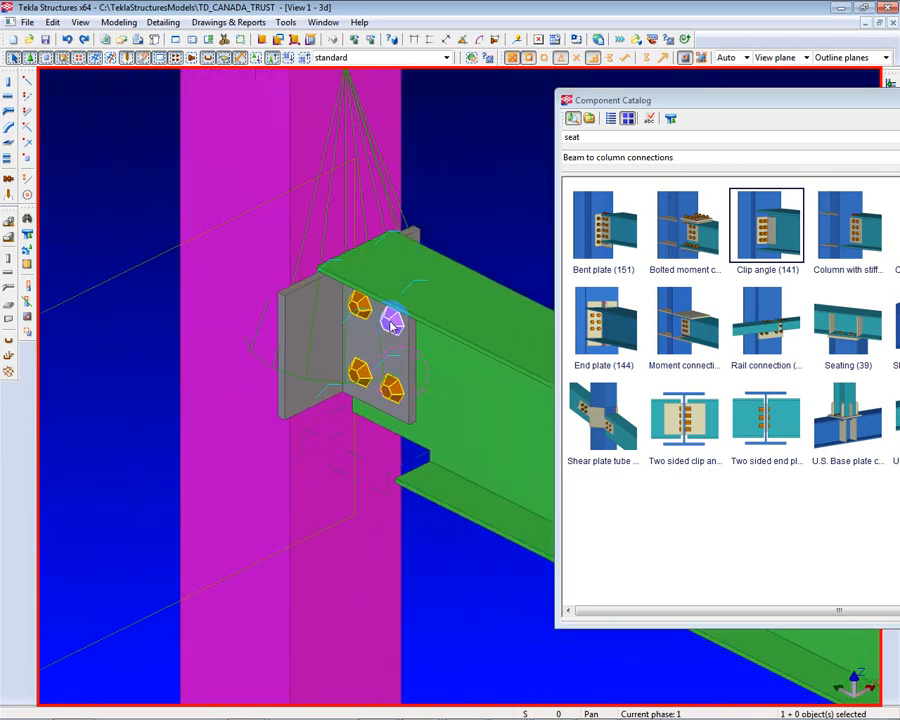